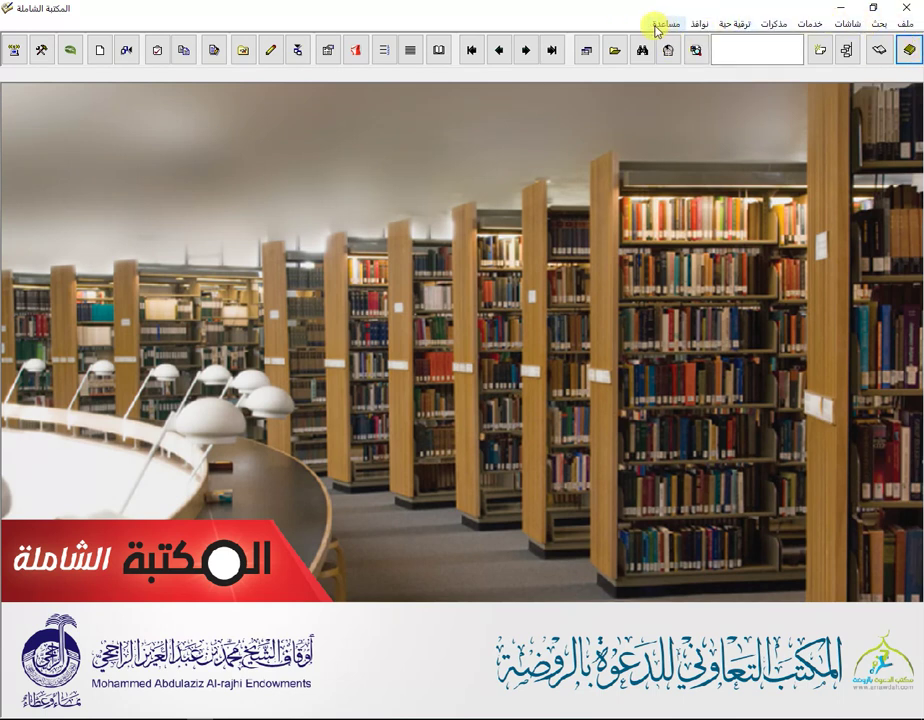
- Open the book chooser, collapse the التفاسير group and browse the main book sections
left_click(906, 27)
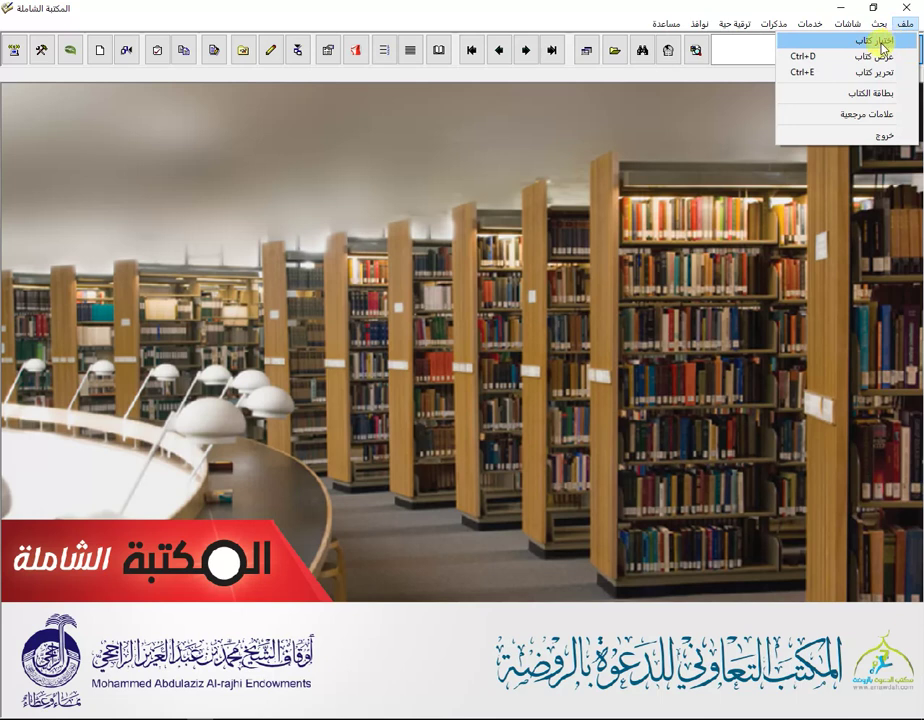
left_click(882, 42)
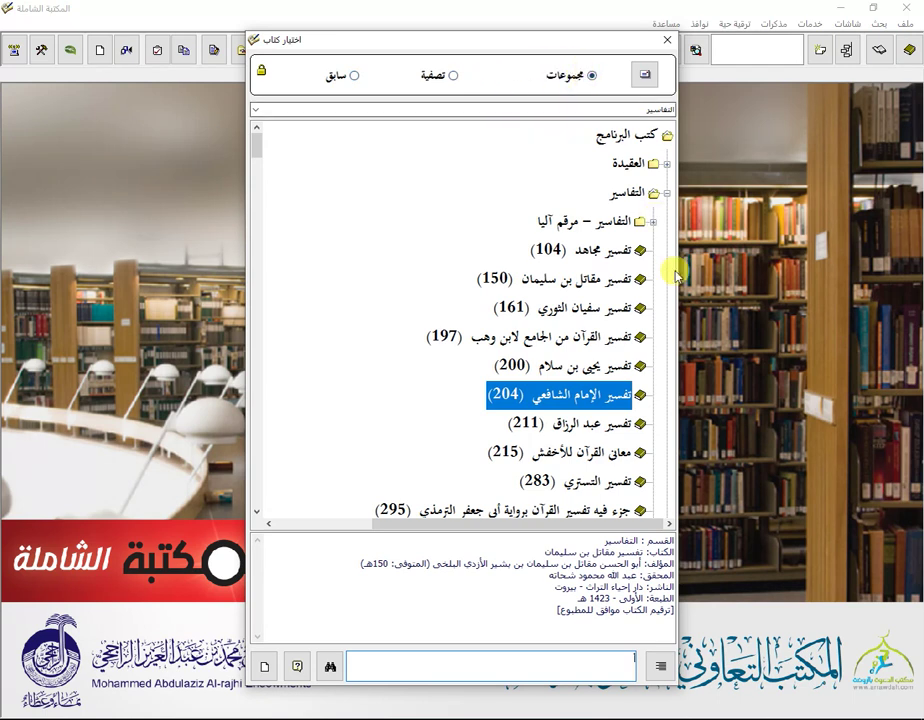
left_click(666, 194)
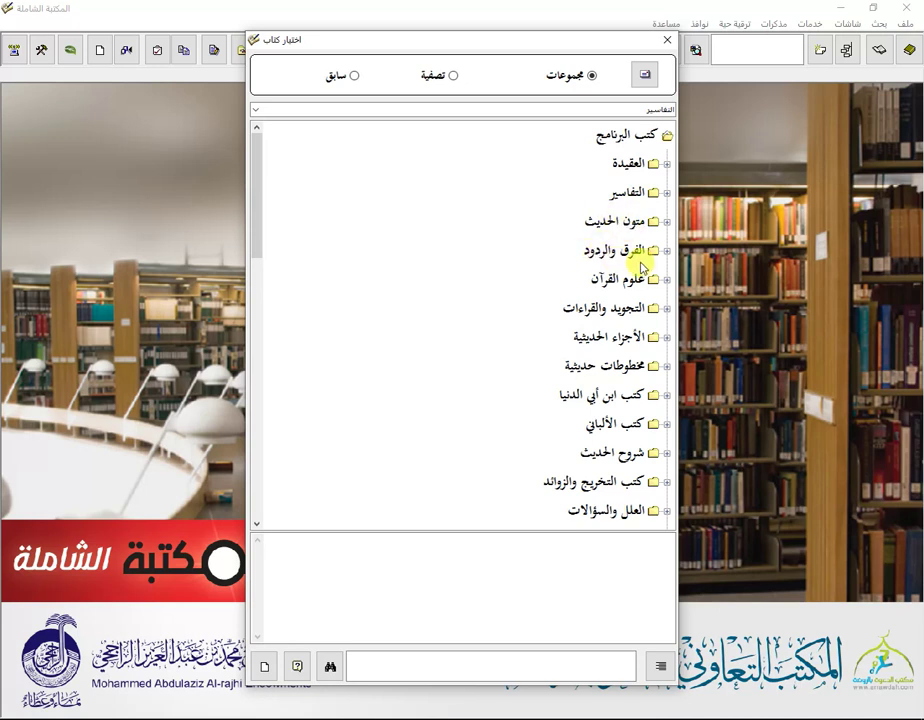
scroll(588, 340, "down", 5)
scroll(590, 343, "down", 5)
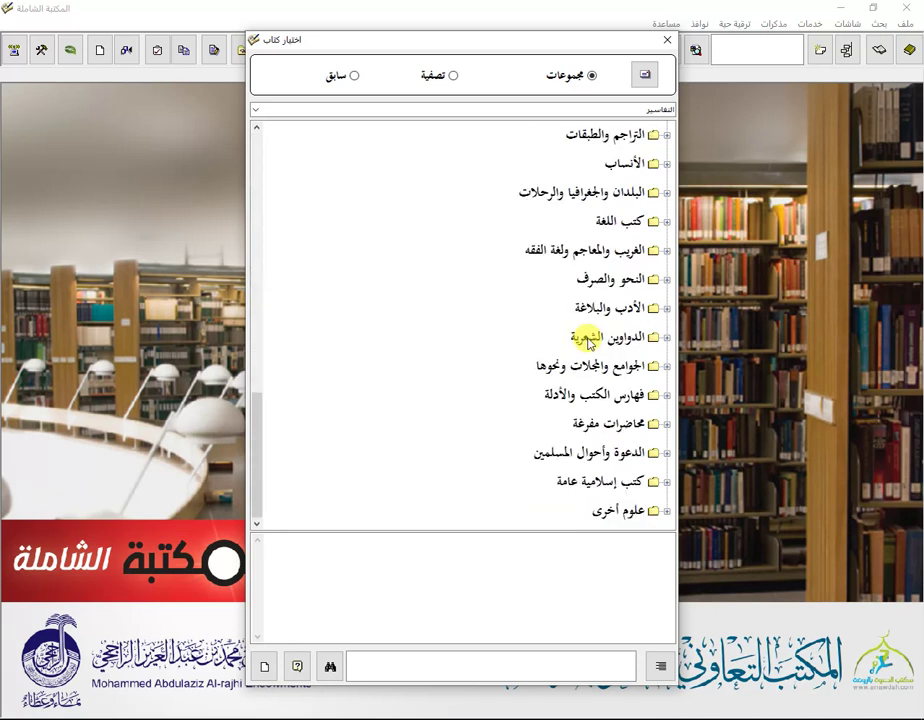
scroll(588, 340, "up", 10)
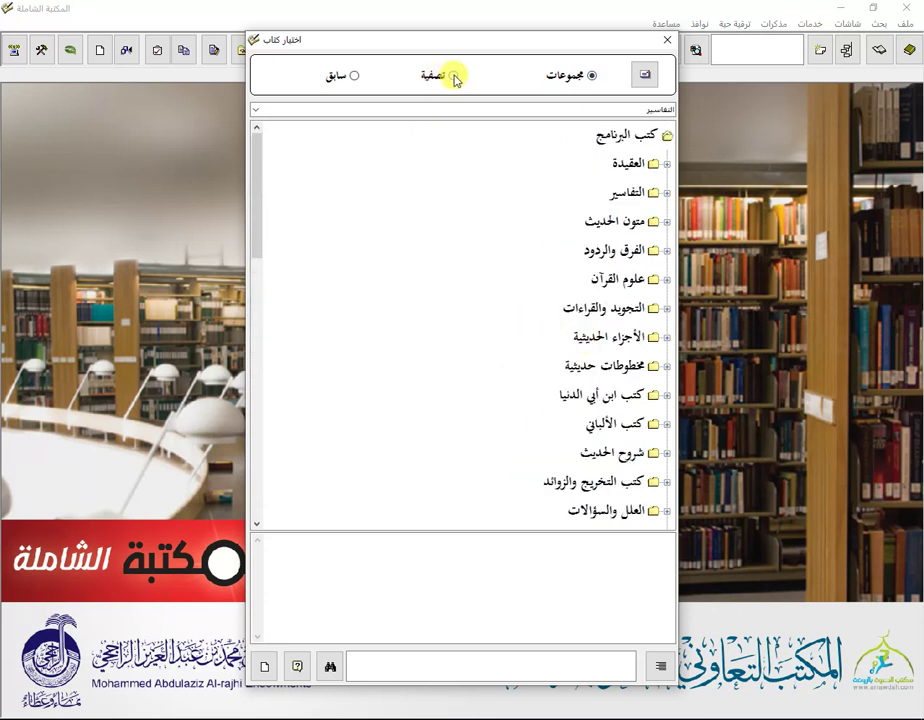
- Switch the chooser to filtering (تصفية) and browse the book titles starting with ج
left_click(455, 77)
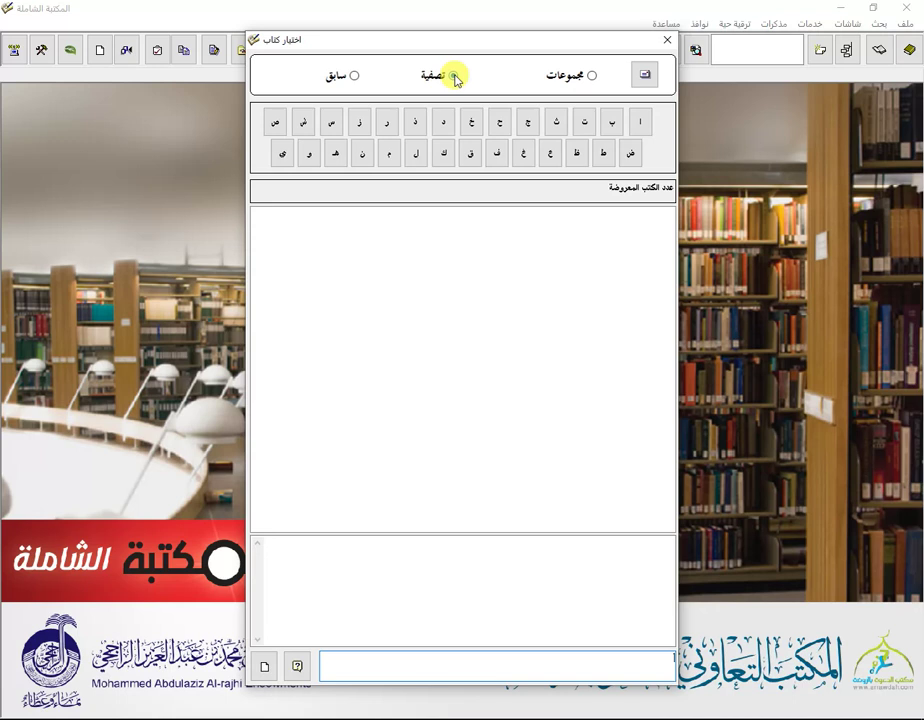
left_click(529, 124)
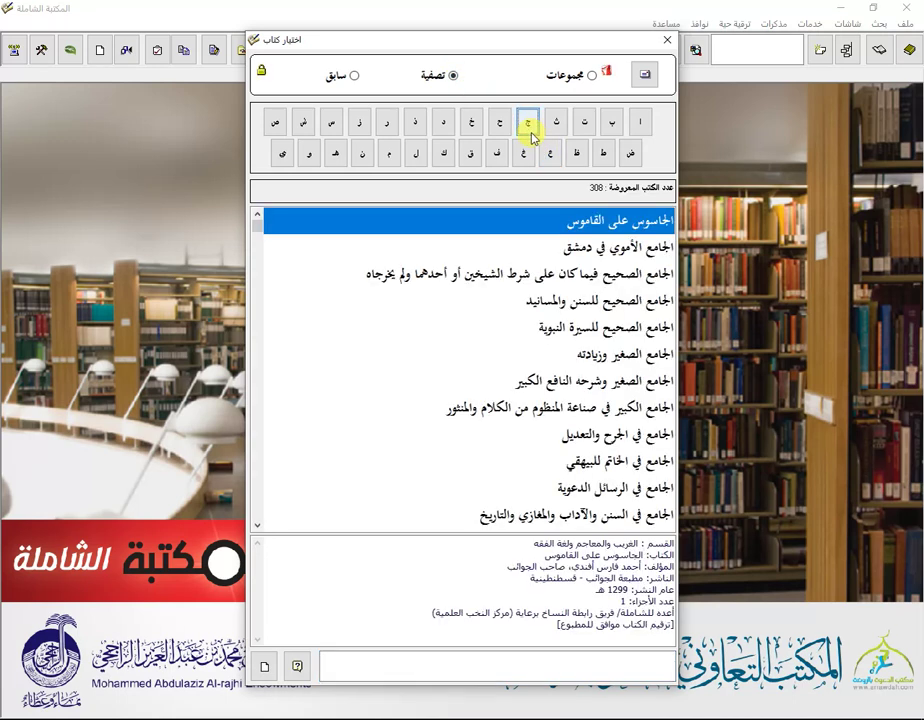
scroll(495, 274, "down", 5)
scroll(518, 283, "up", 5)
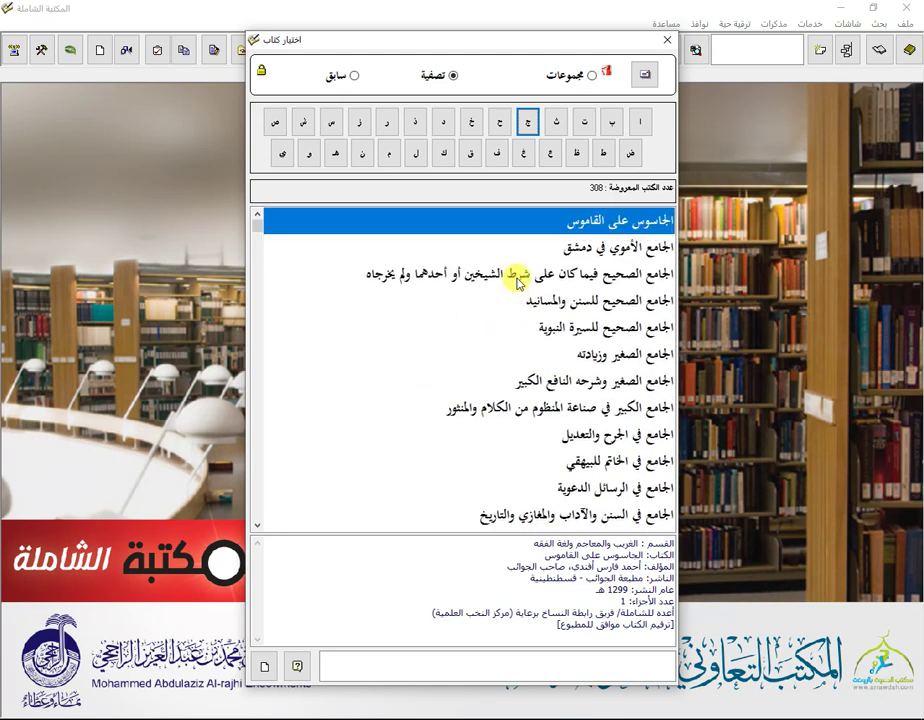
scroll(518, 283, "down", 15)
scroll(518, 283, "up", 15)
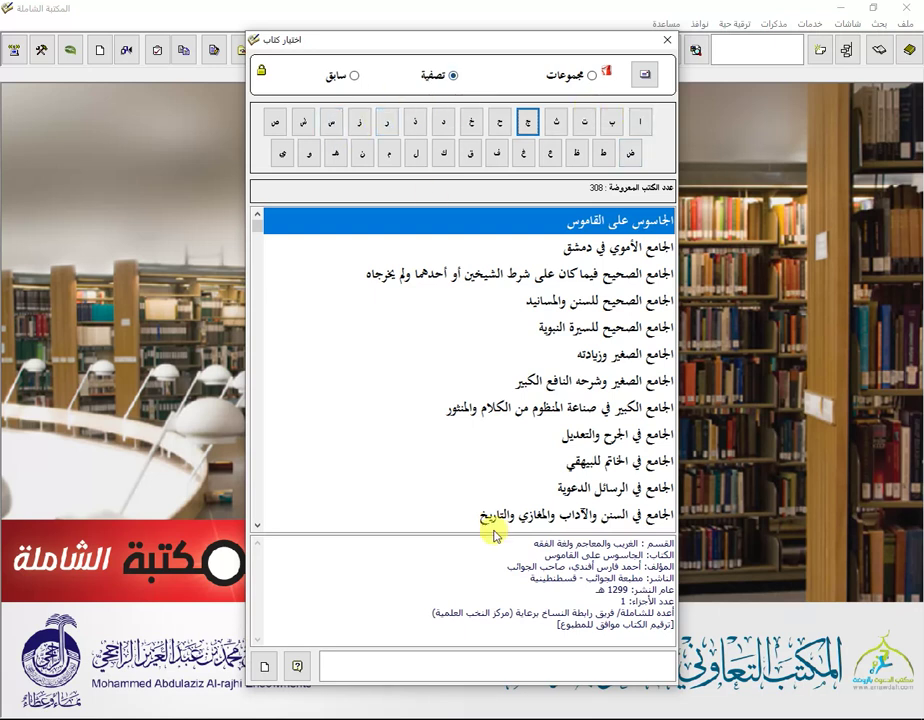
- Filter the book list by the title words صحيح البخاري
left_click(500, 660)
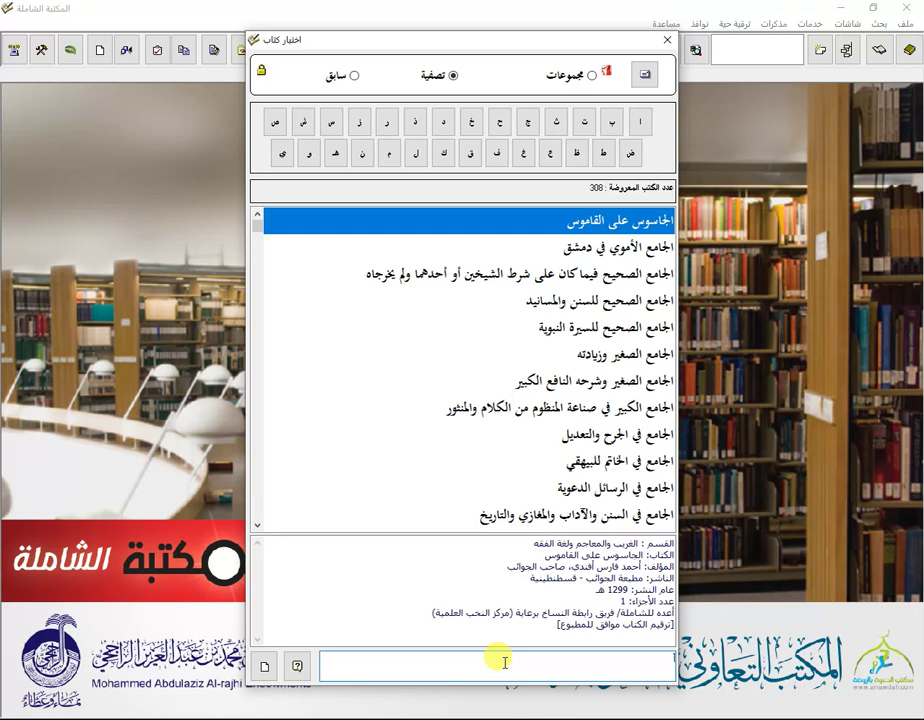
type("ص")
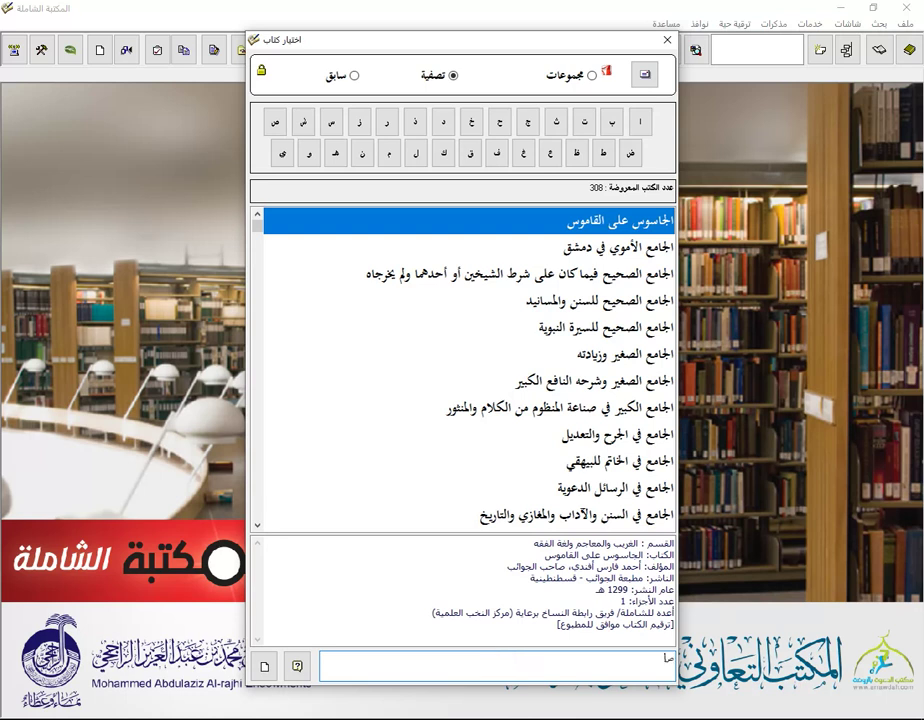
type("حيح الب")
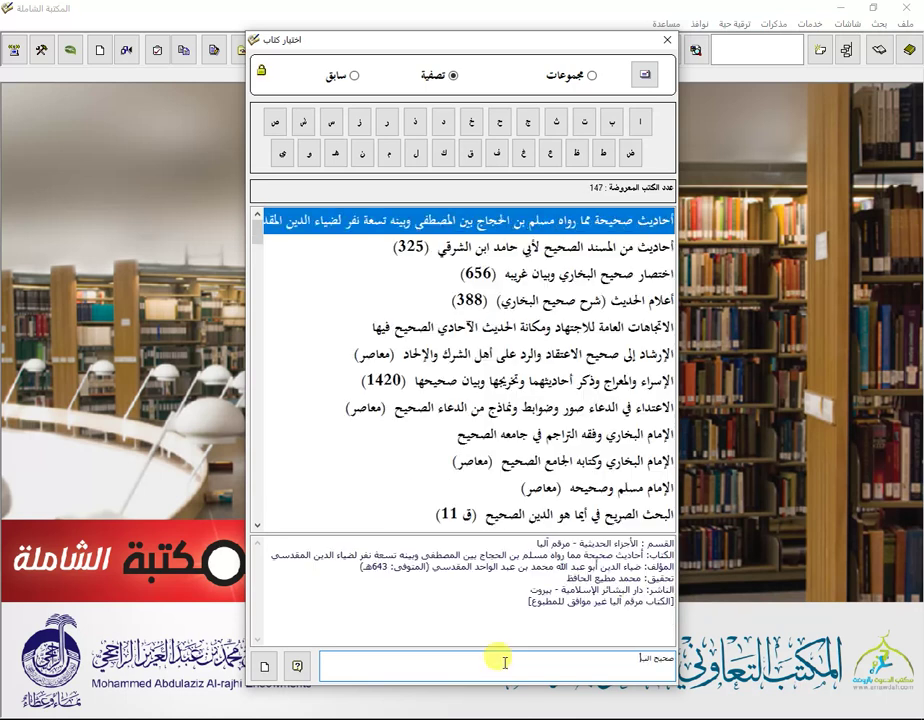
type("خاري")
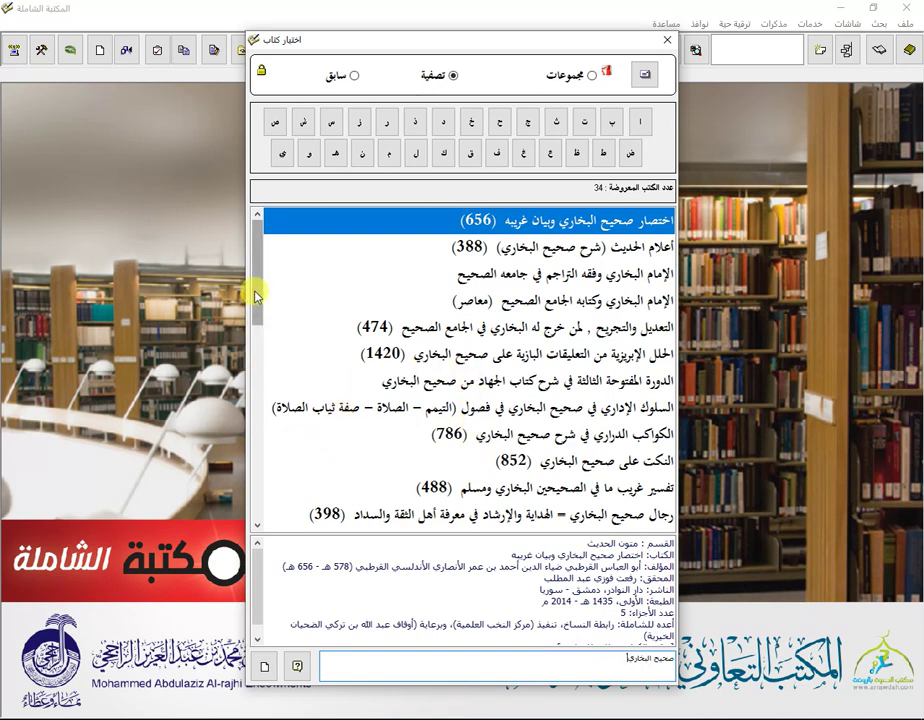
- Examine the book details of صحيح البخاري, شرح كتاب الفتن, عمدة القاري and فيض الباري in the filtered list
left_click_drag(258, 289, 259, 461)
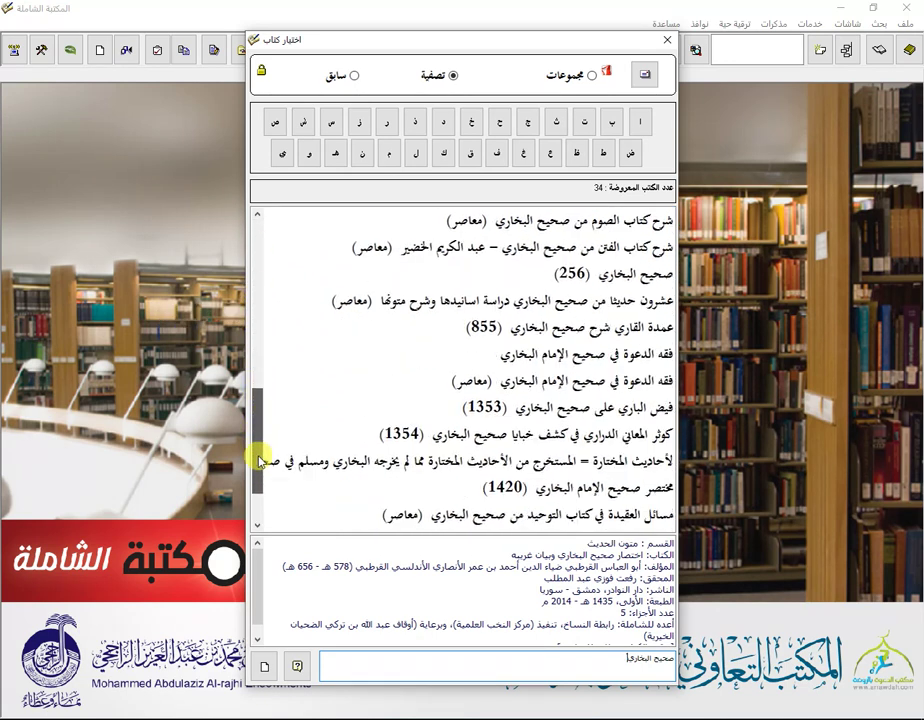
left_click(594, 273)
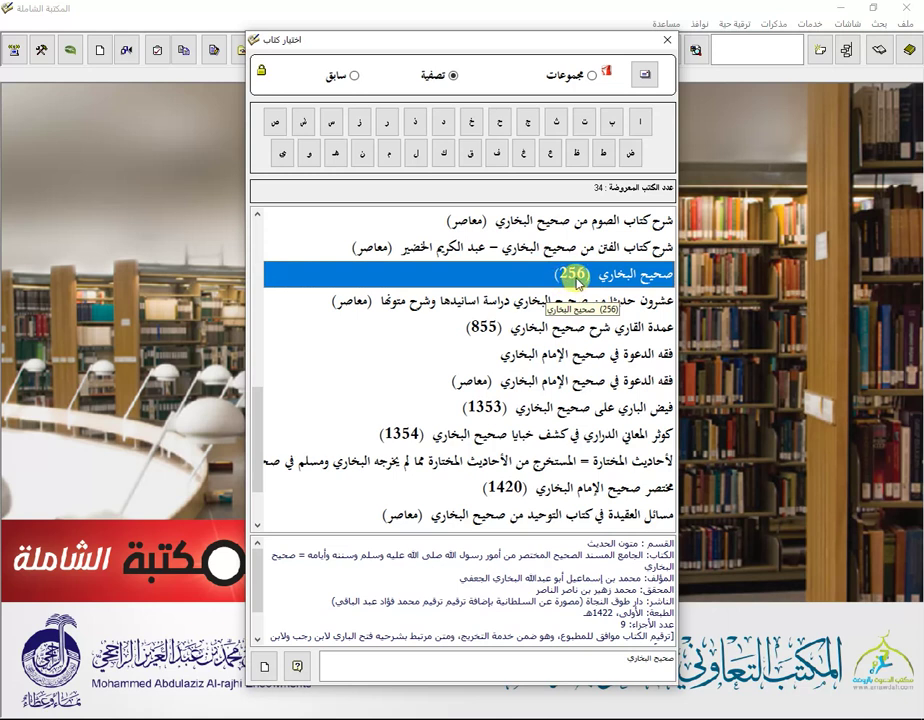
left_click(371, 246)
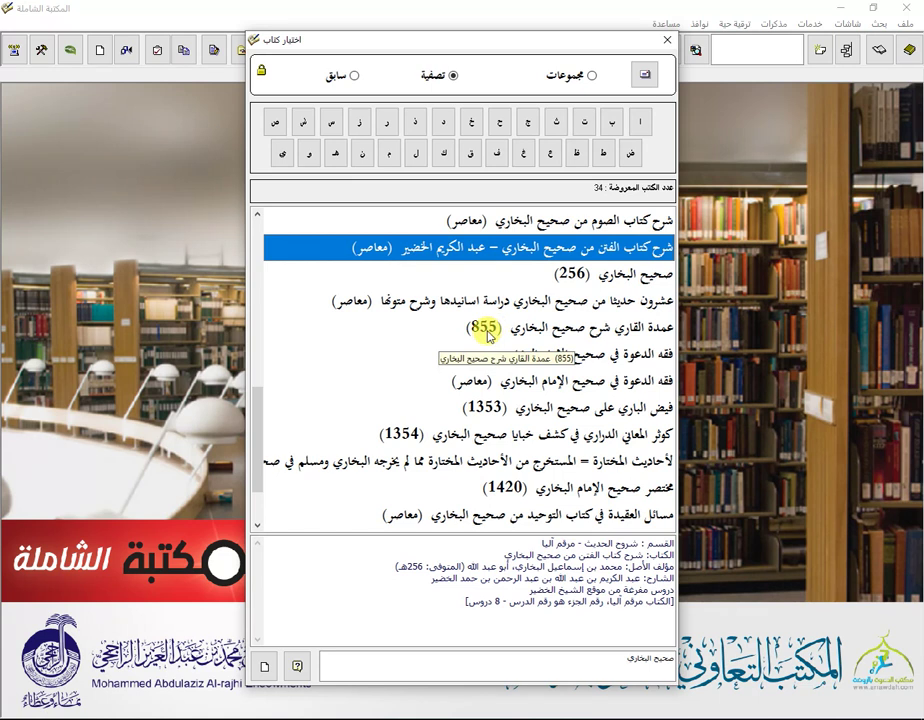
left_click(486, 333)
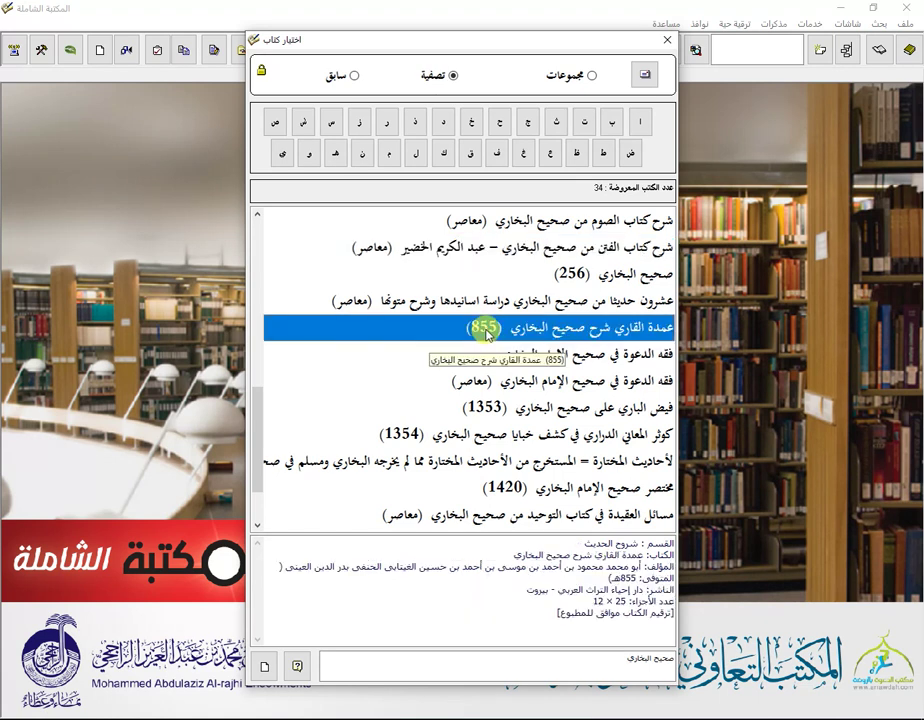
left_click(483, 410)
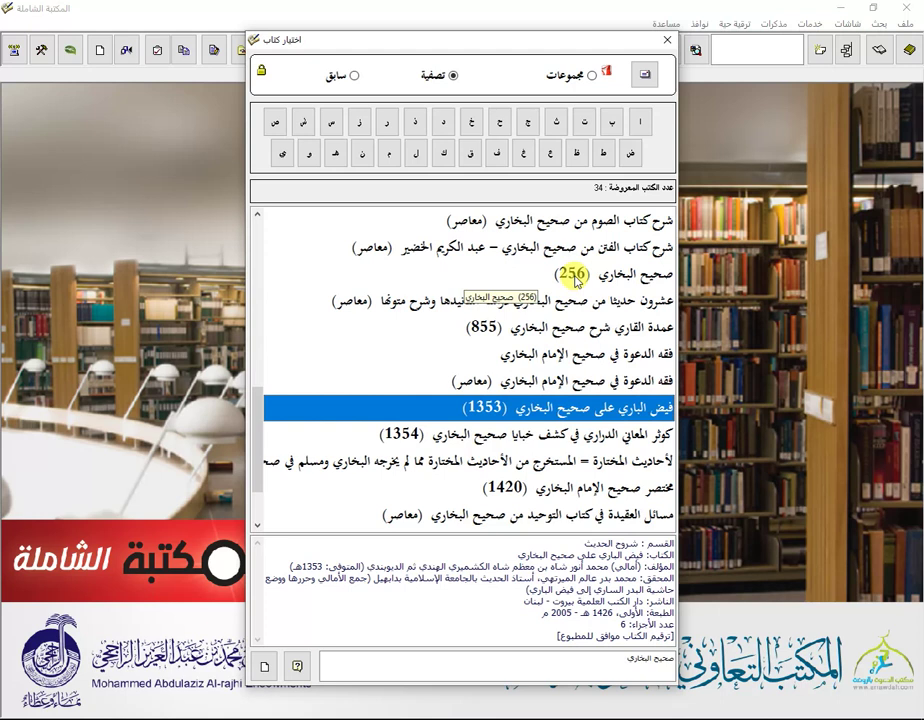
left_click(576, 282)
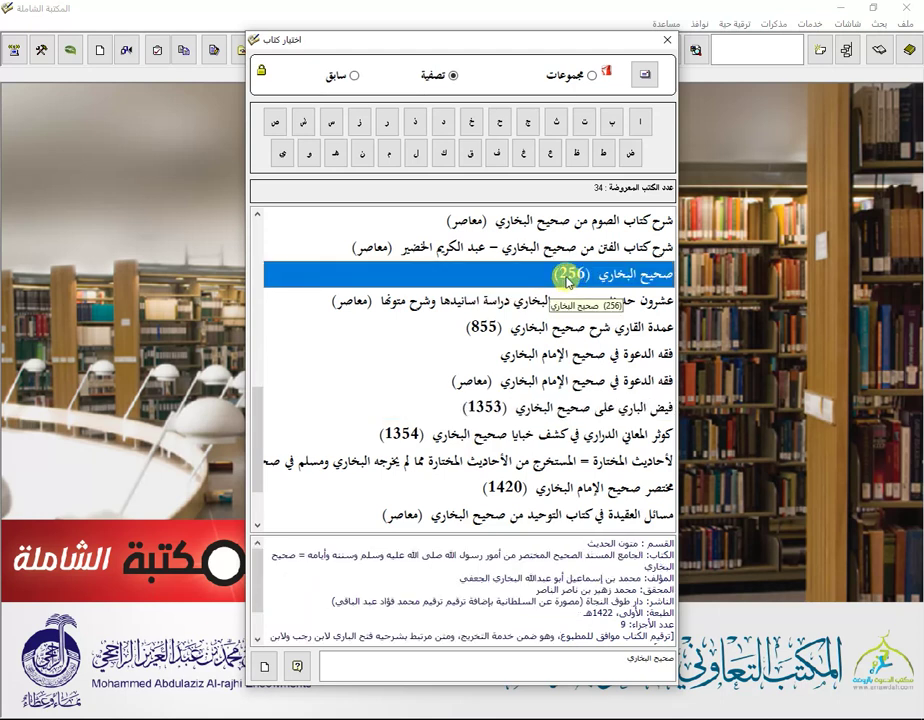
left_click(385, 257)
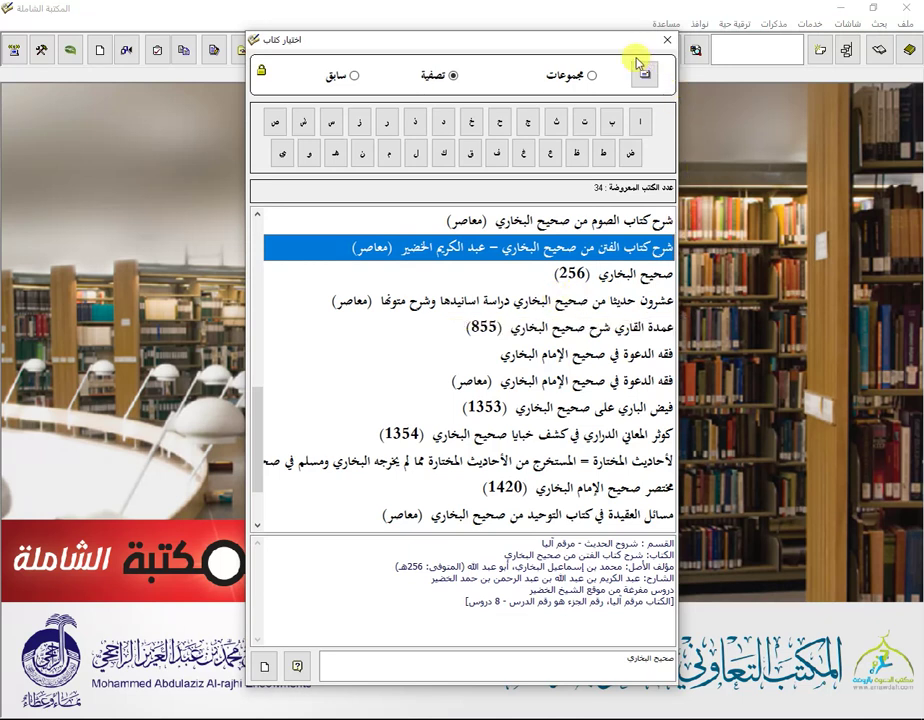
left_click(588, 664)
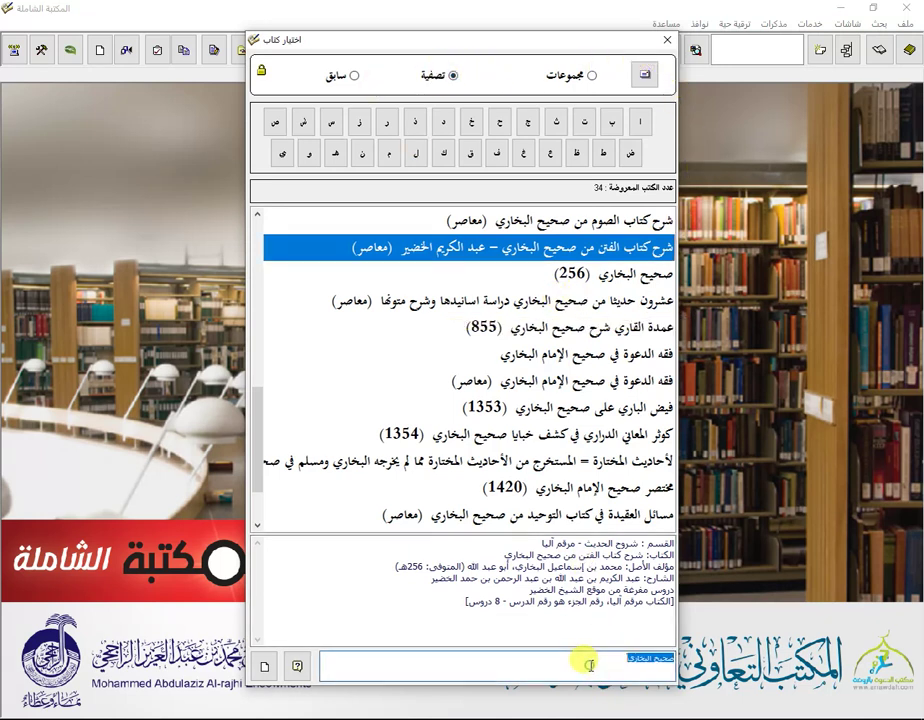
- Switch the chooser to previously opened books (سابق) and browse the list
left_click(354, 75)
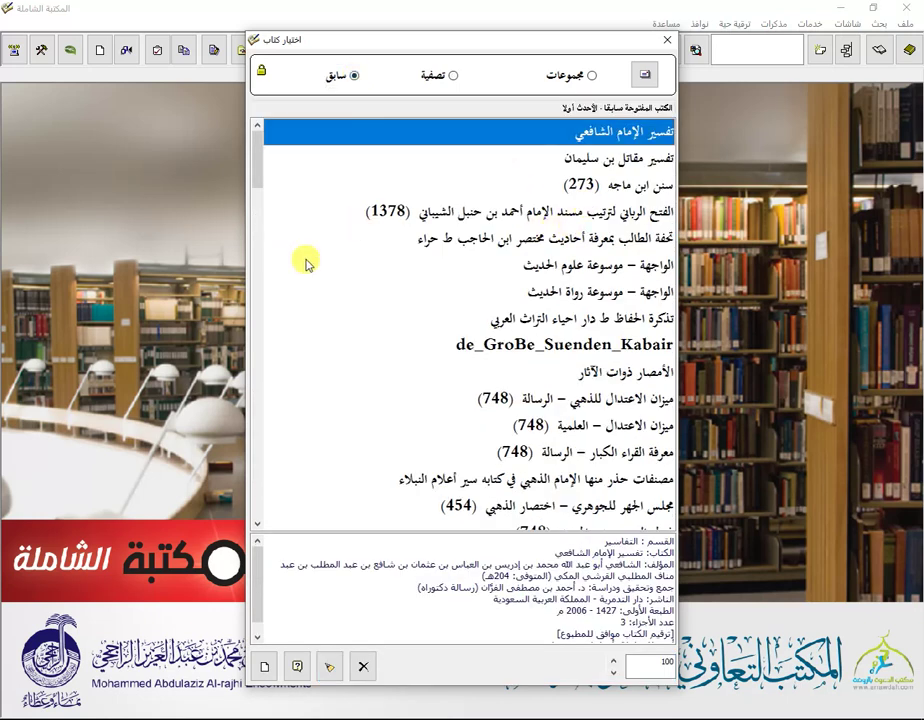
scroll(305, 262, "down", 10)
scroll(297, 250, "down", 15)
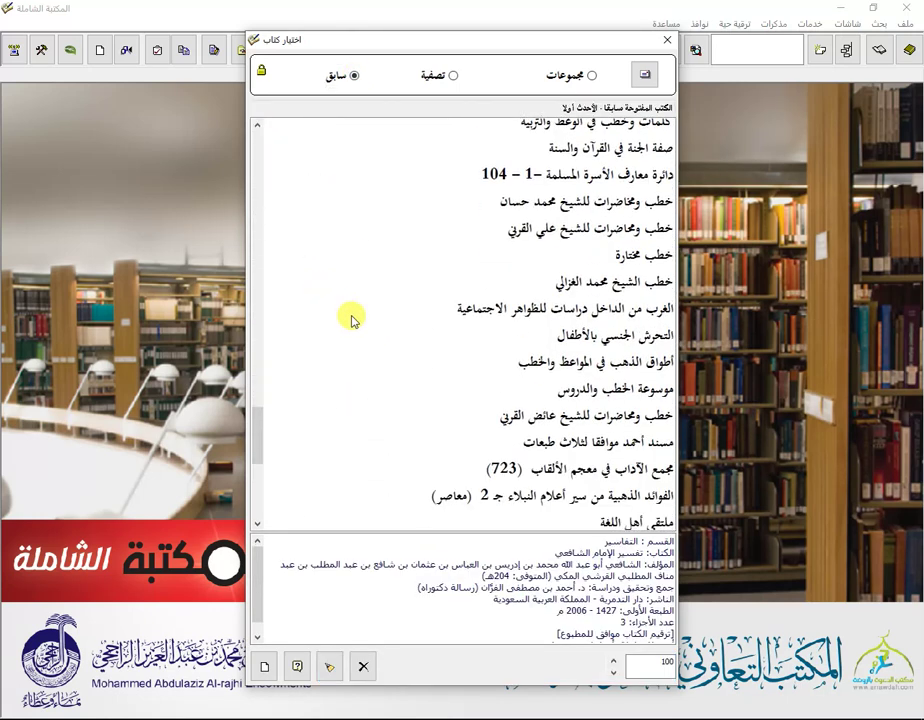
scroll(408, 505, "up", 10)
- Try to adjust how many previously opened books the list holds
left_click(613, 660)
left_click(613, 674)
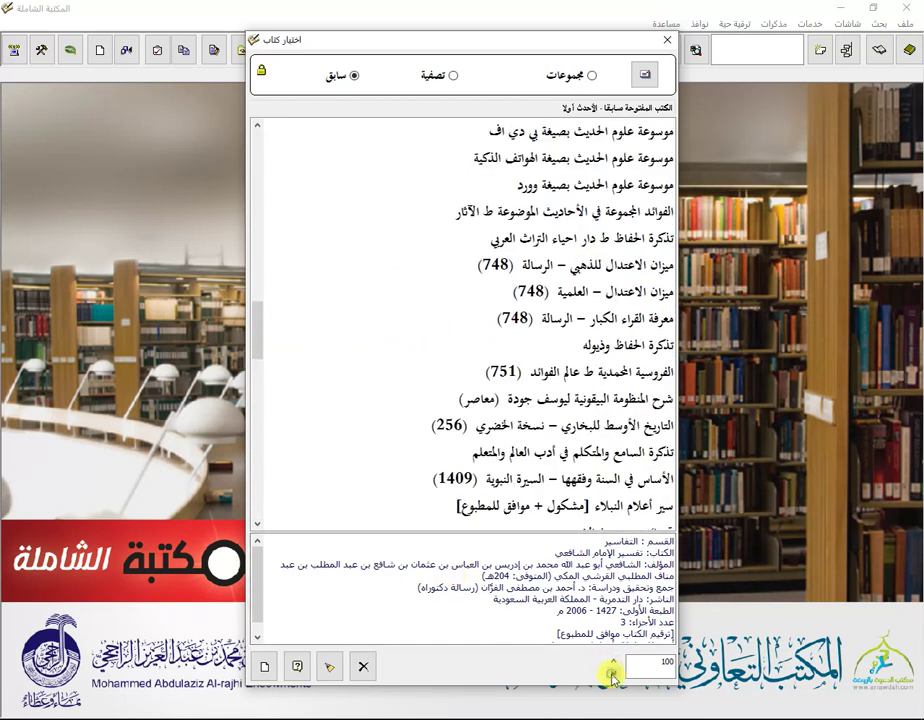
double_click(663, 666)
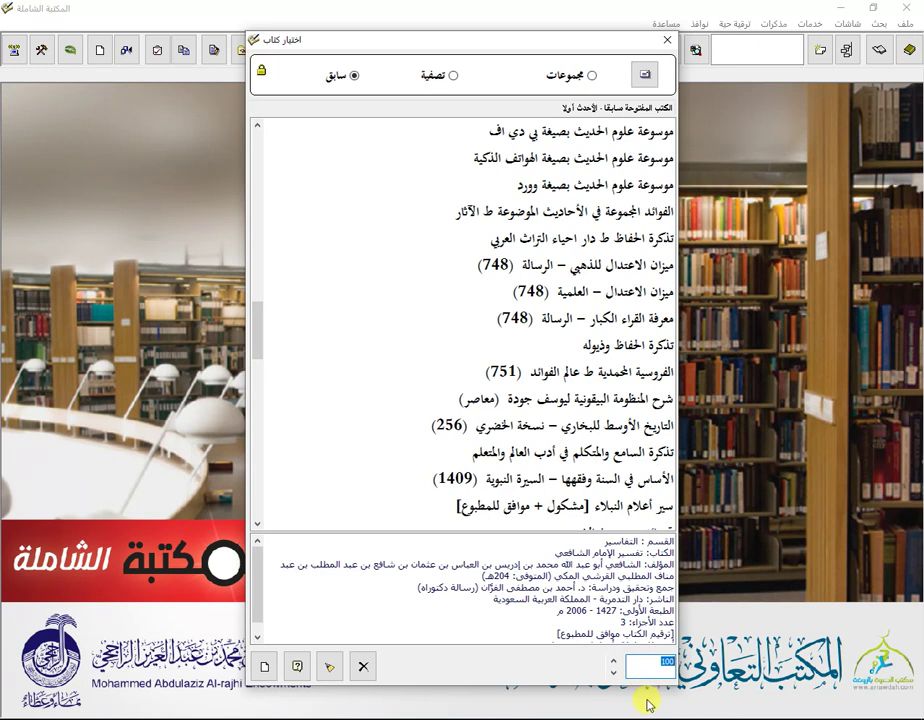
left_click(613, 661)
left_click(613, 661)
left_click(613, 661)
left_click(613, 661)
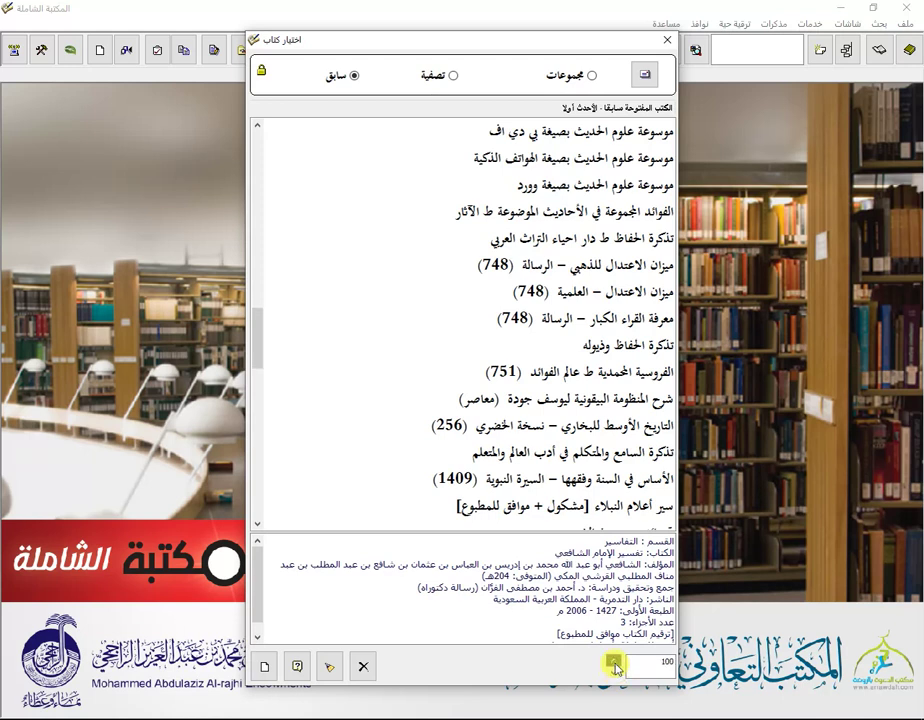
- Open تفسير الإمام الشافعي from the beginning of the previously opened books list
left_click(377, 324)
scroll(378, 325, "up", 5)
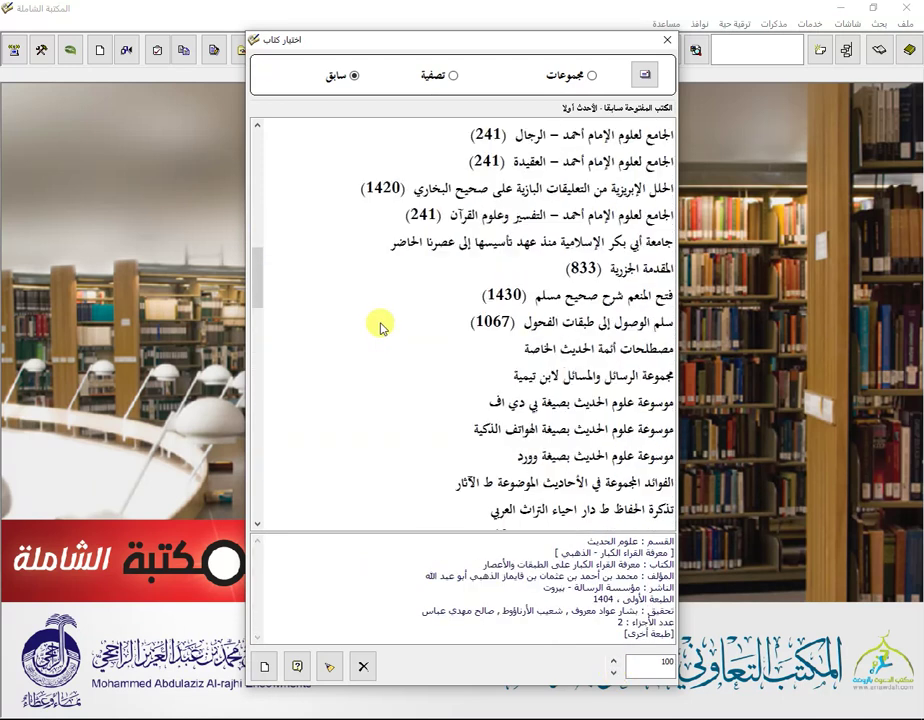
scroll(380, 326, "up", 2)
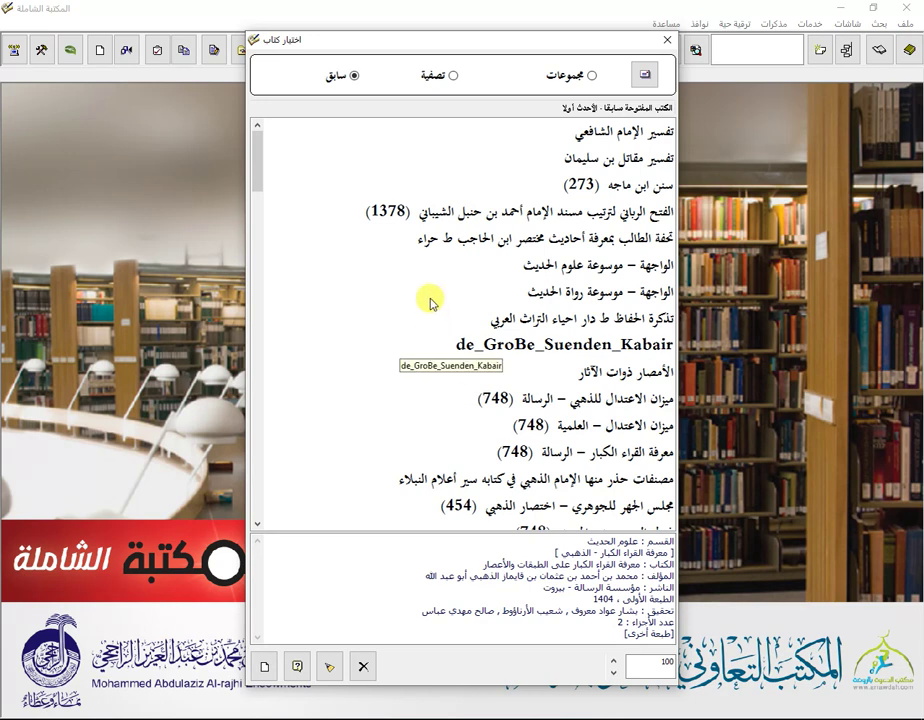
double_click(628, 137)
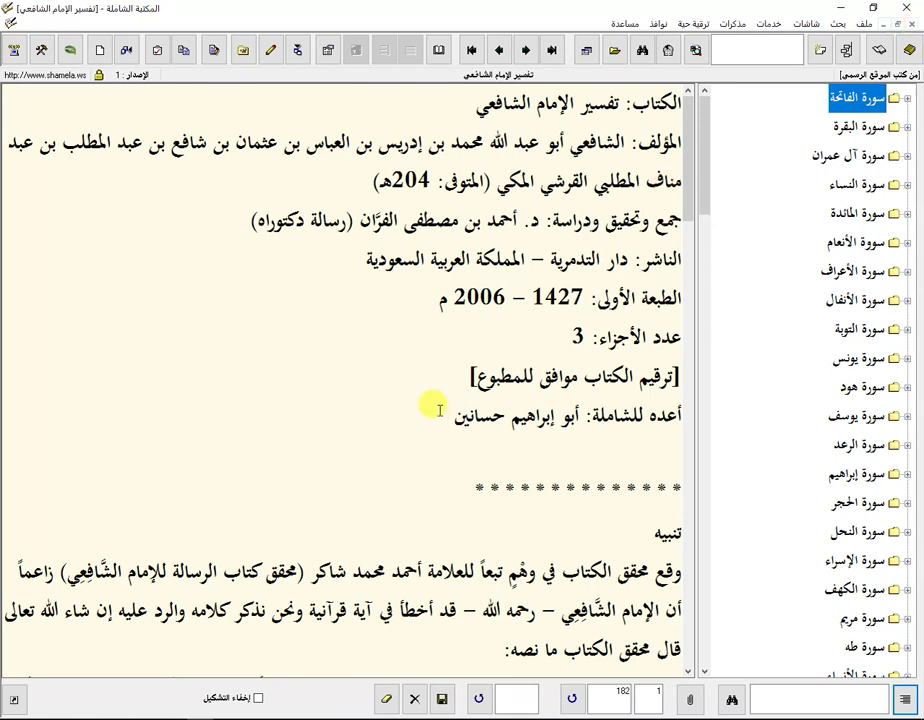
- Close تفسير الإمام الشافعي and open الفتح الرباني لترتيب مسند الإمام أحمد from the previously opened books, then return to the chooser
left_click(910, 50)
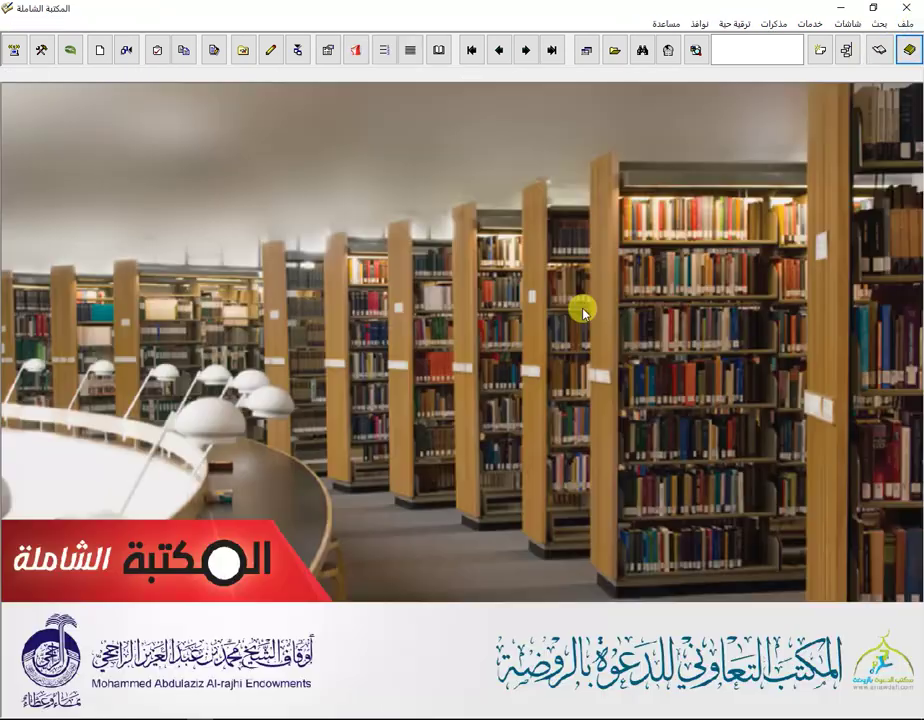
double_click(580, 207)
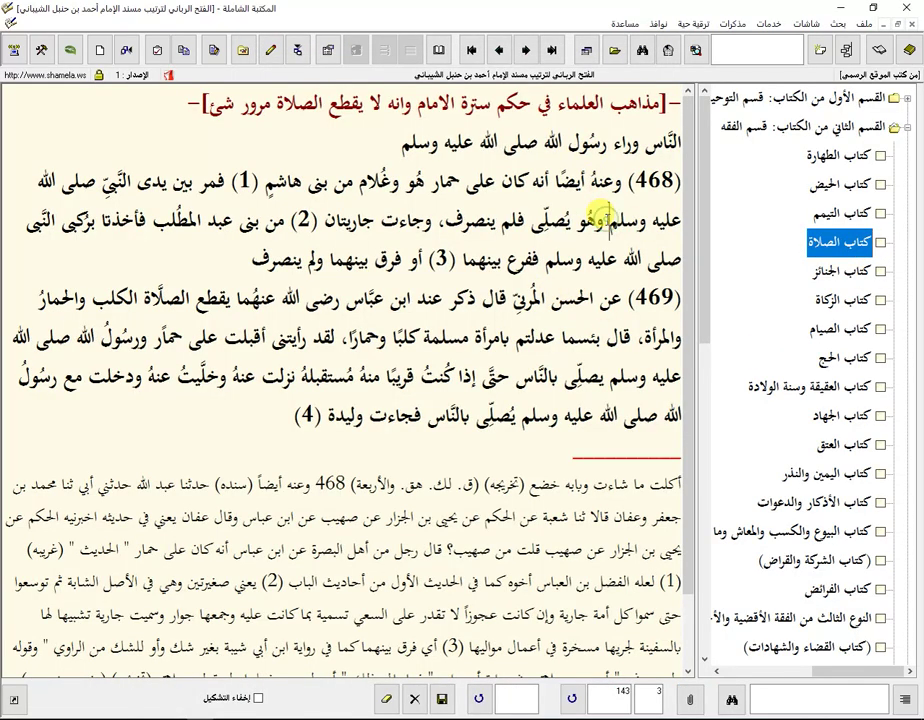
left_click(913, 30)
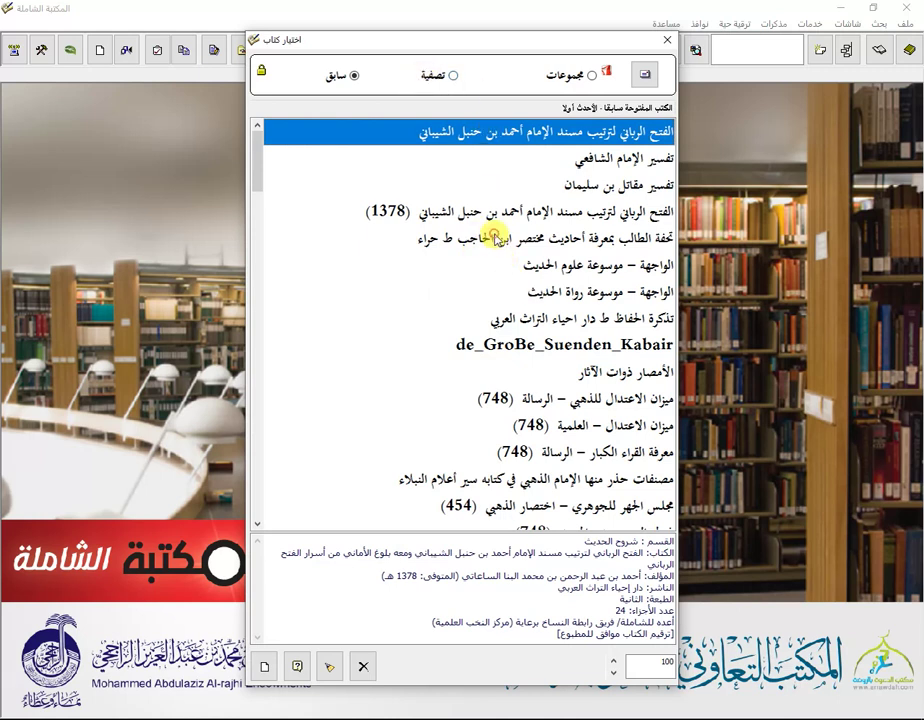
- Open الفتح الرباني from the previously opened books with the full view option (عرض كامل), then close the book
right_click(505, 237)
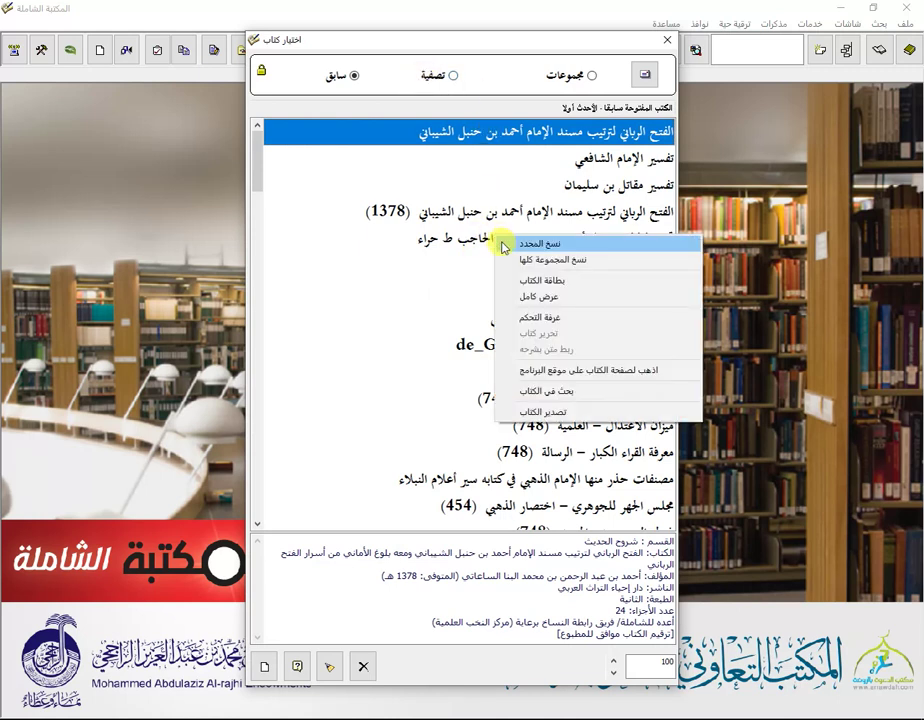
left_click(558, 300)
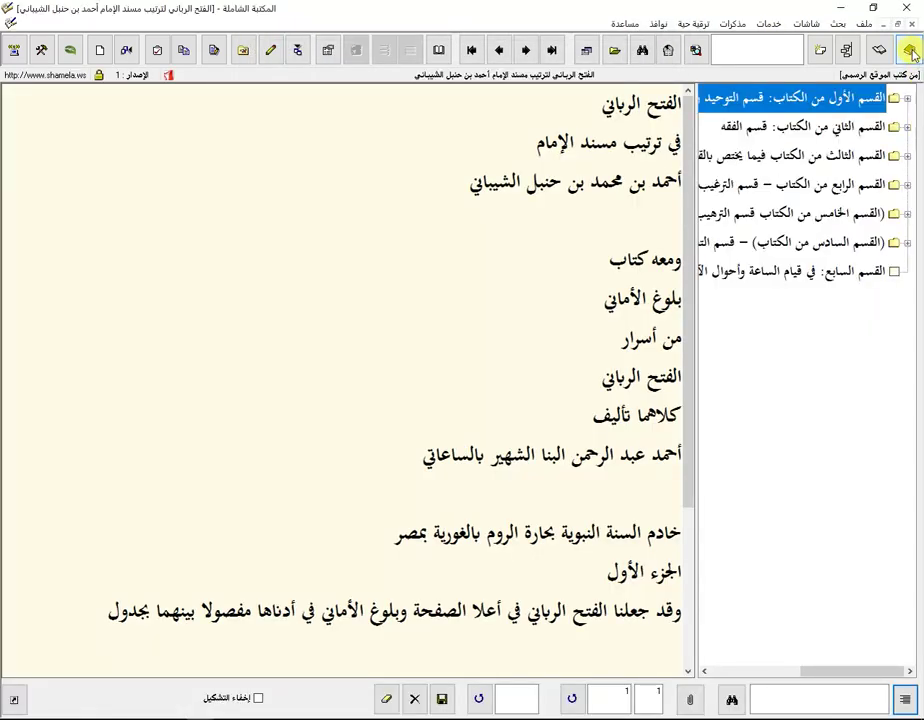
left_click(901, 25)
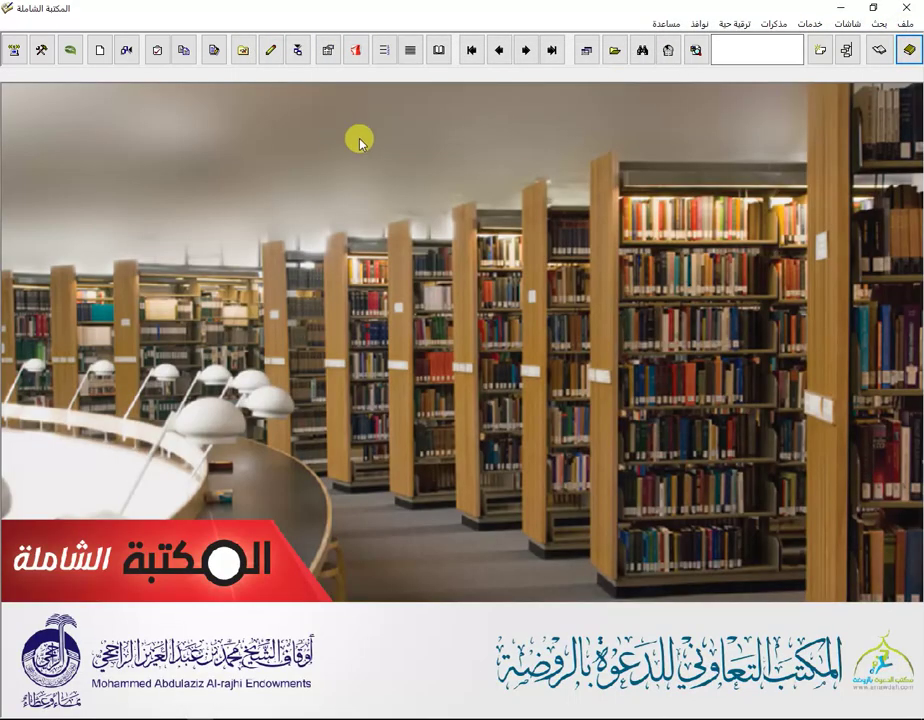
- Open the book chooser, alternate between the previously opened list (سابق) and the groups view (مجموعات), and clear the book search text
key("ctrl+o")
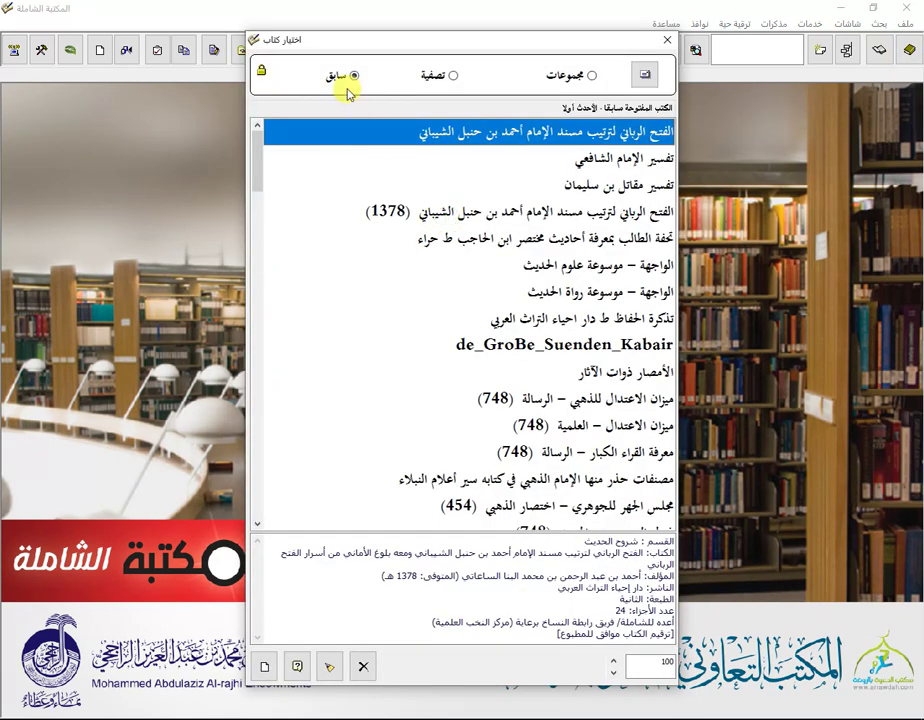
left_click(591, 76)
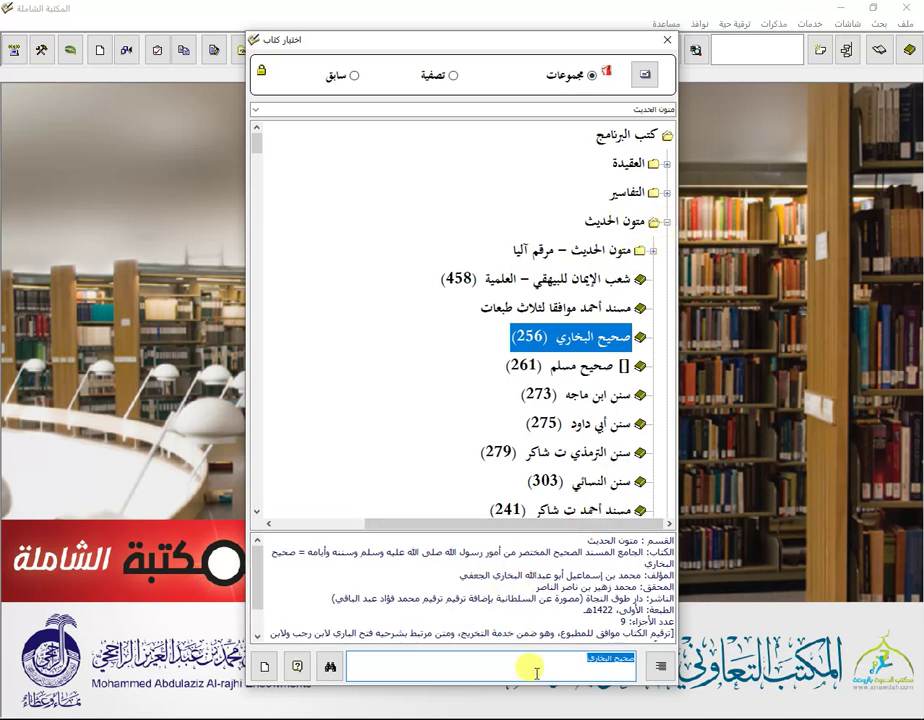
left_click(334, 79)
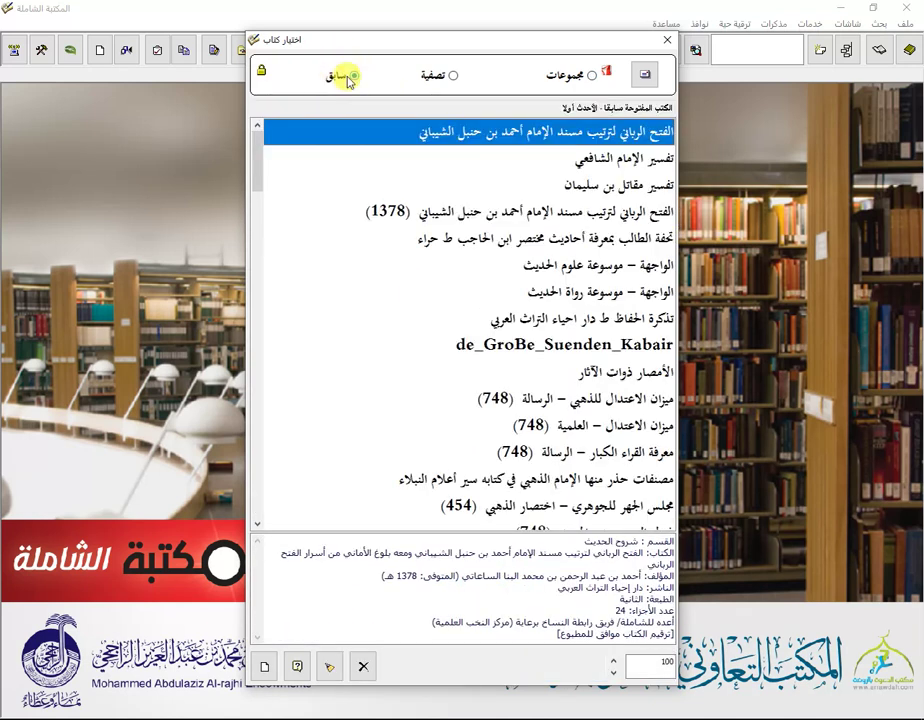
left_click(592, 75)
left_click(566, 660)
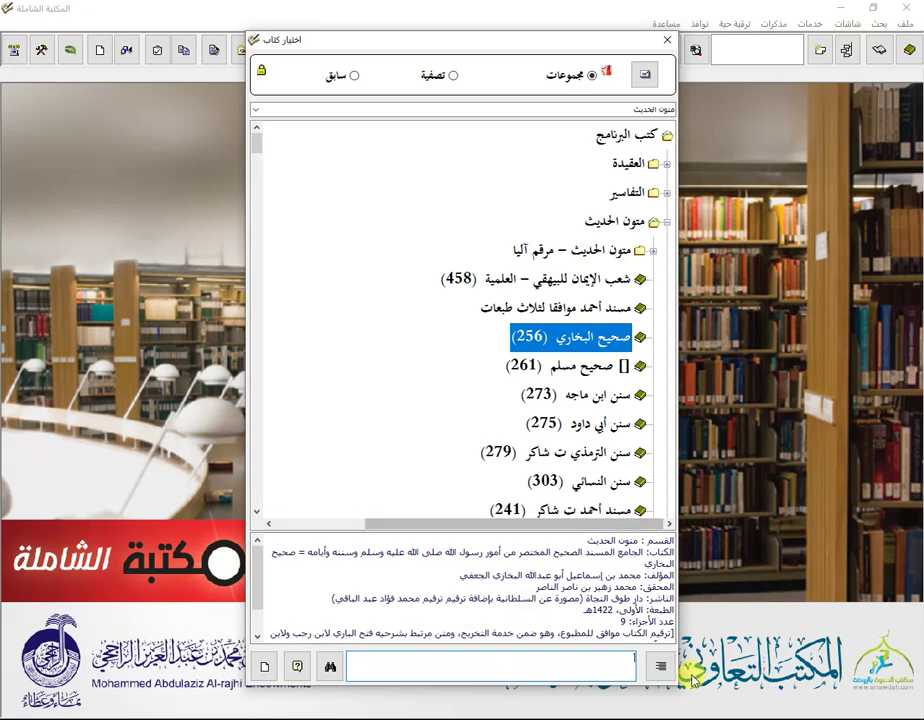
- Collapse the whole group tree, browse the books under متون الحديث, collapse that group again and close the book chooser
left_click(661, 670)
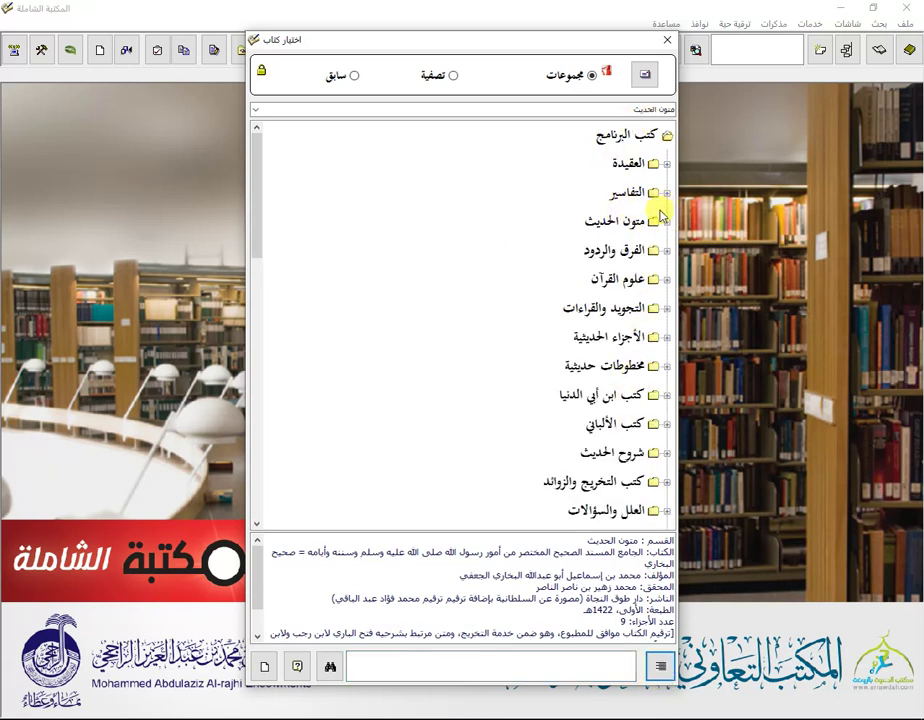
left_click(662, 222)
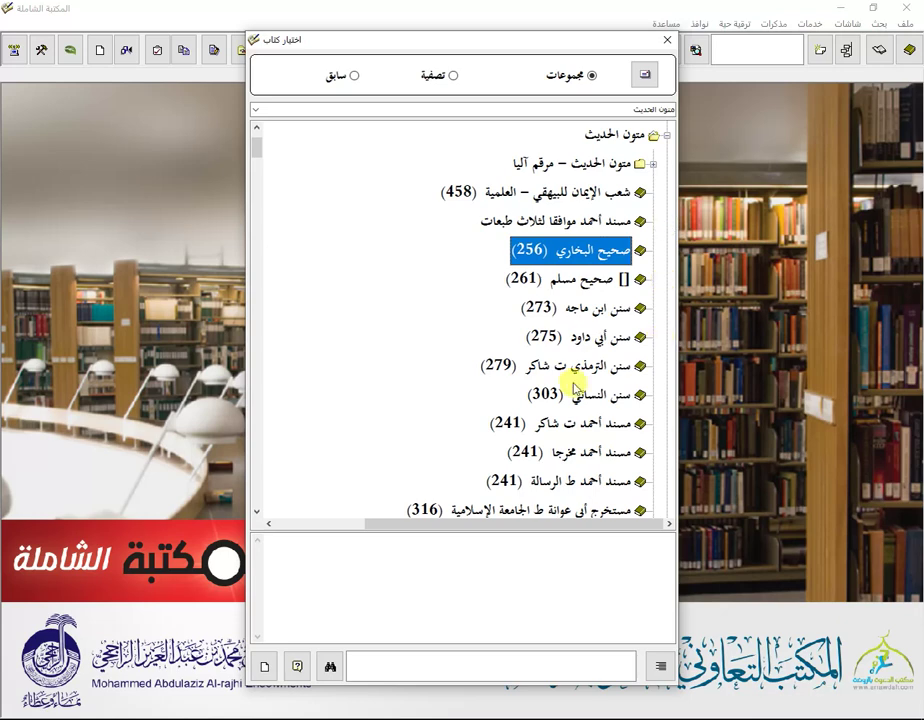
scroll(527, 355, "down", 5)
scroll(527, 355, "down", 8)
scroll(527, 355, "up", 15)
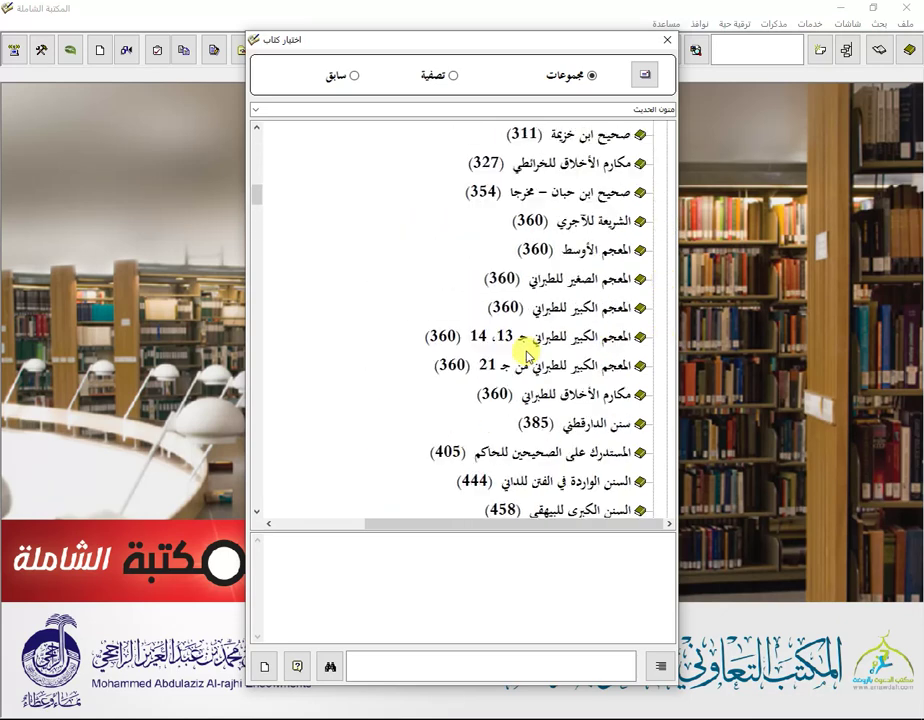
scroll(527, 355, "up", 2)
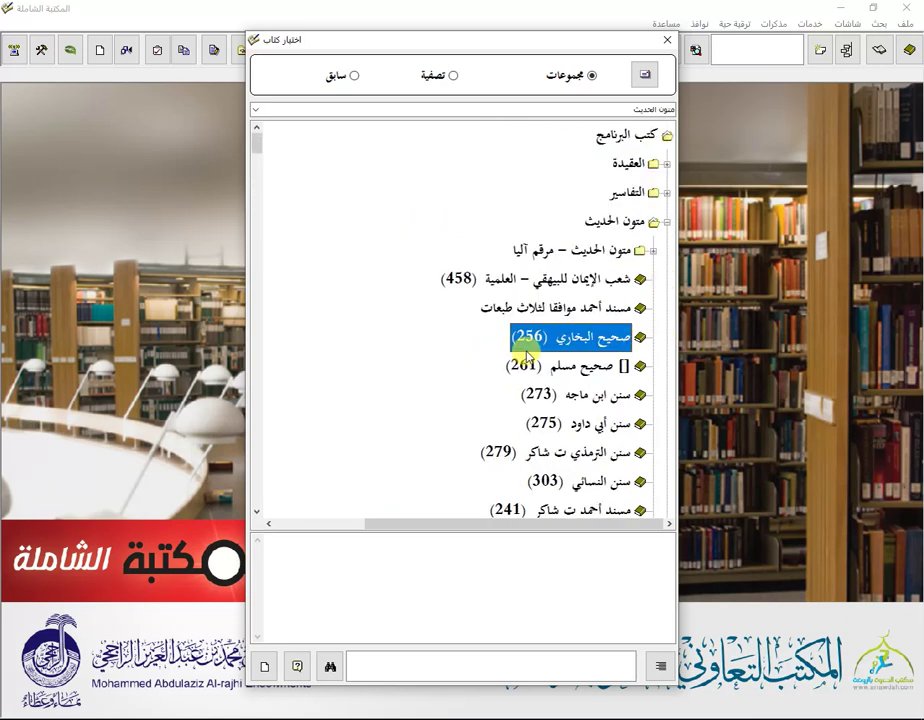
left_click(666, 222)
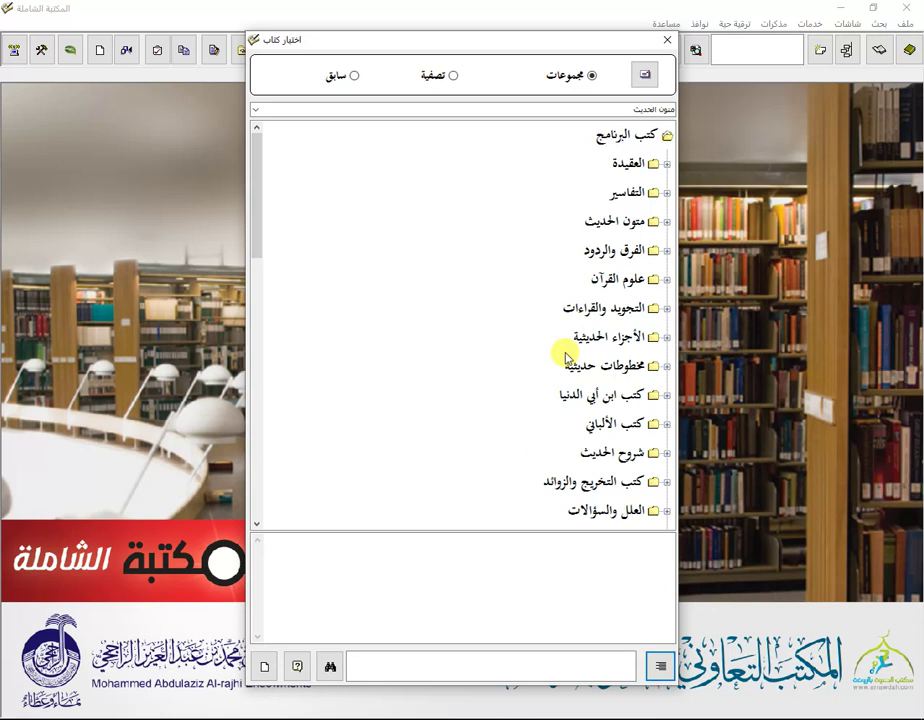
left_click(665, 40)
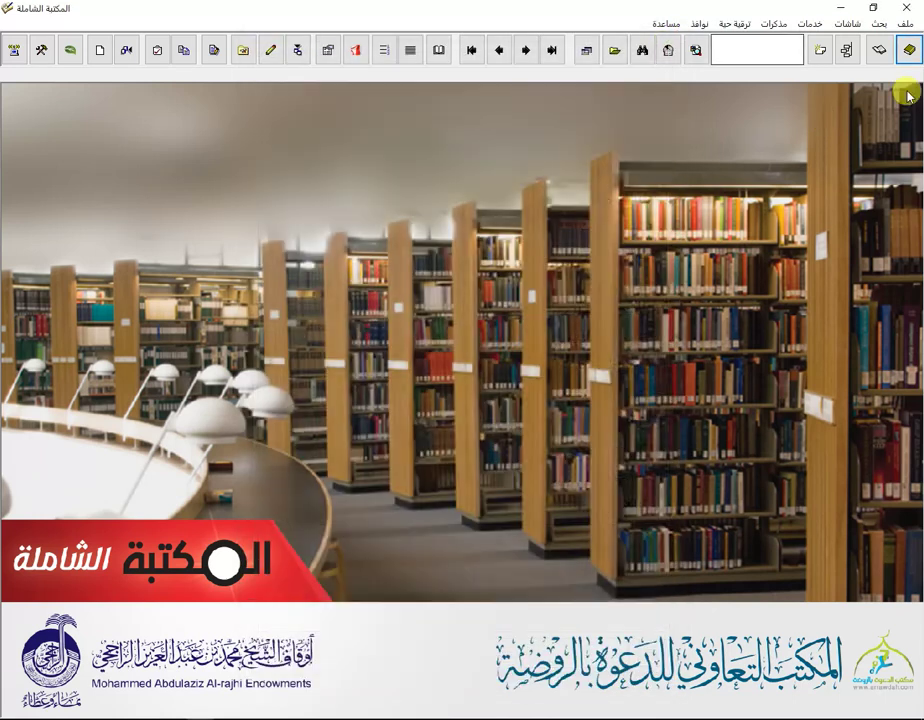
- Open صحيح مسلم from the متون الحديث group through the book chooser (اختيار كتاب)
left_click(905, 22)
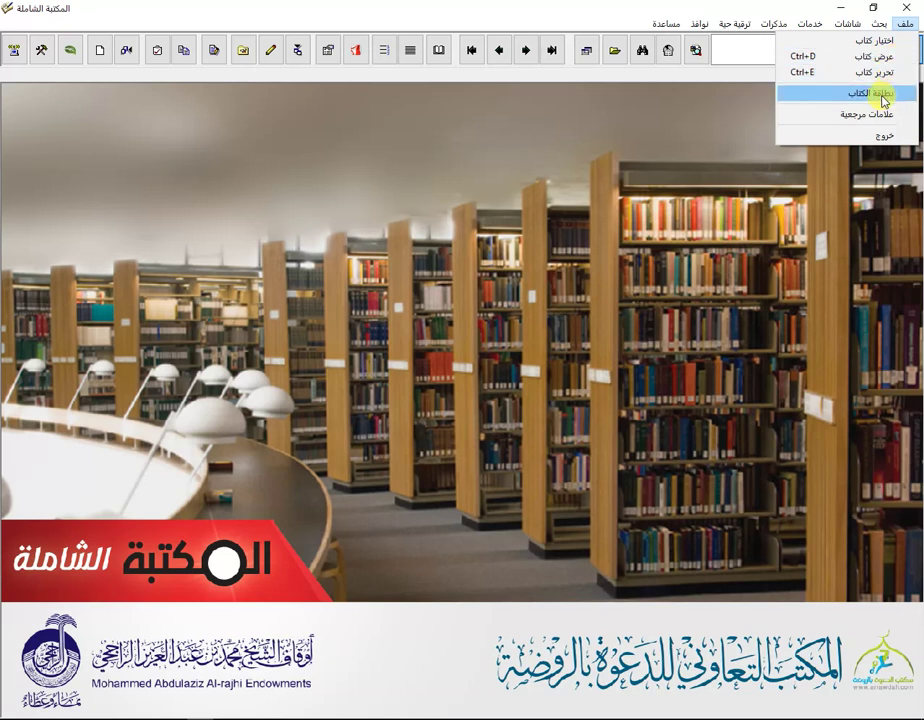
left_click(872, 40)
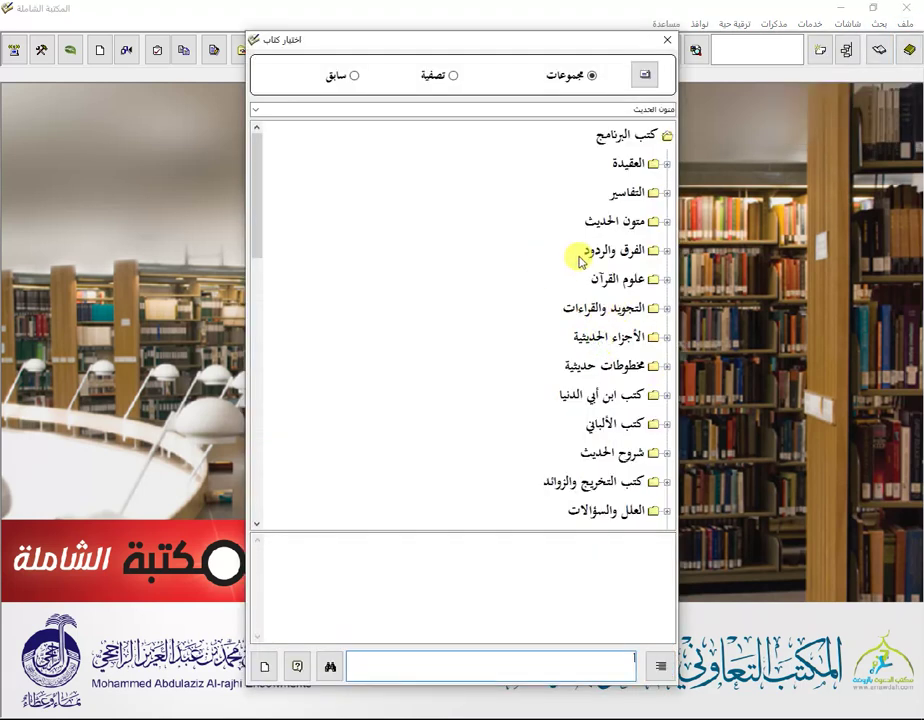
left_click(665, 221)
left_click(583, 282)
double_click(583, 282)
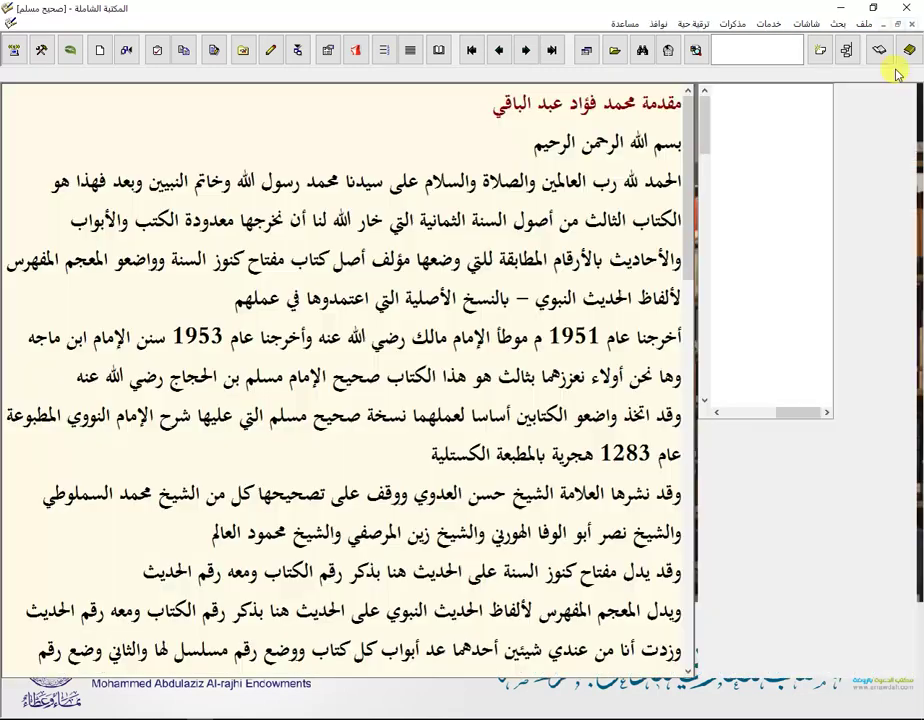
- Try to open صحيح مسلم for editing (تحرير كتاب)
left_click(862, 23)
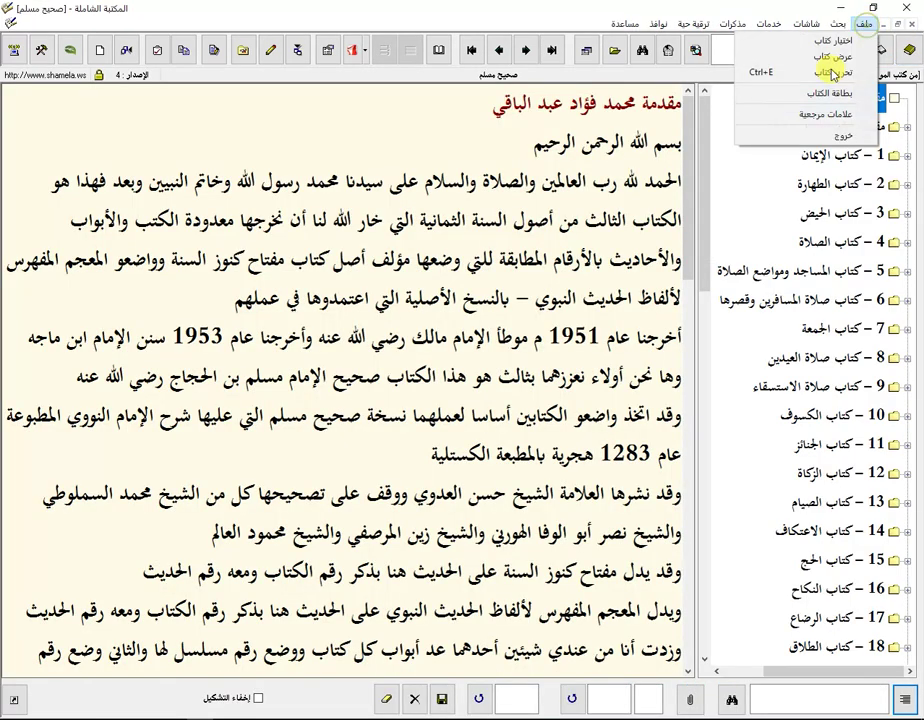
left_click(823, 78)
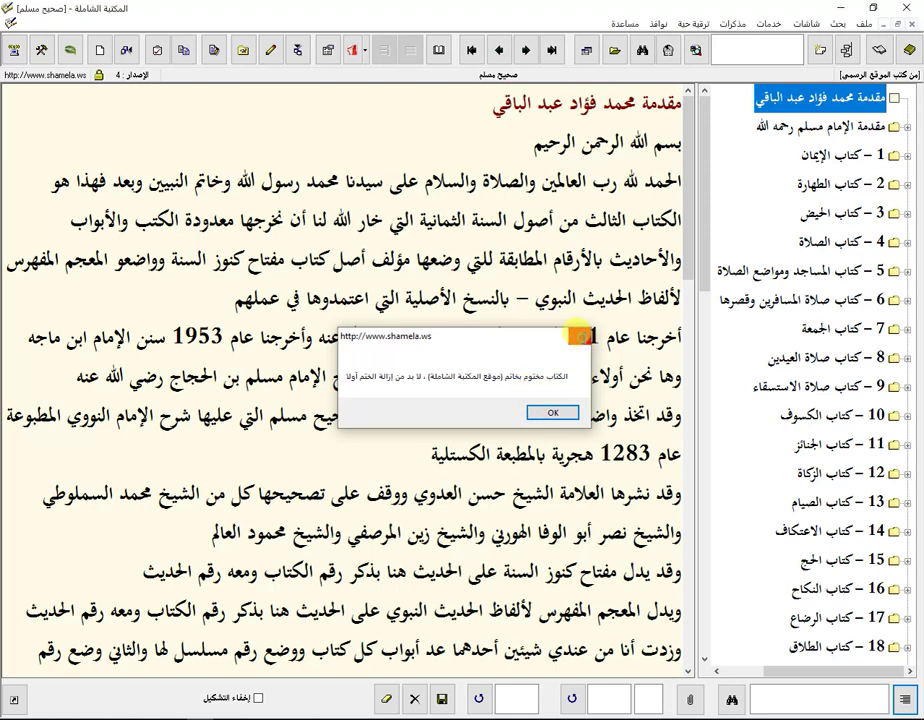
left_click(584, 343)
- Open the book card (بطاقة الكتاب) of صحيح مسلم and examine its volume count and the bracketed note on numbering, takhrij and linked commentaries
left_click(861, 24)
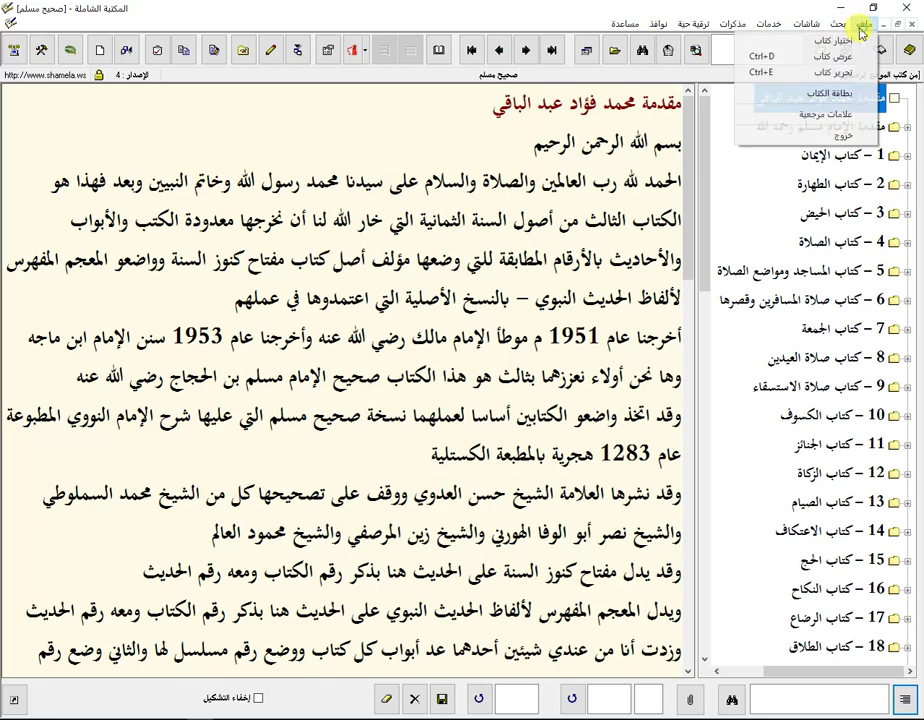
left_click(823, 97)
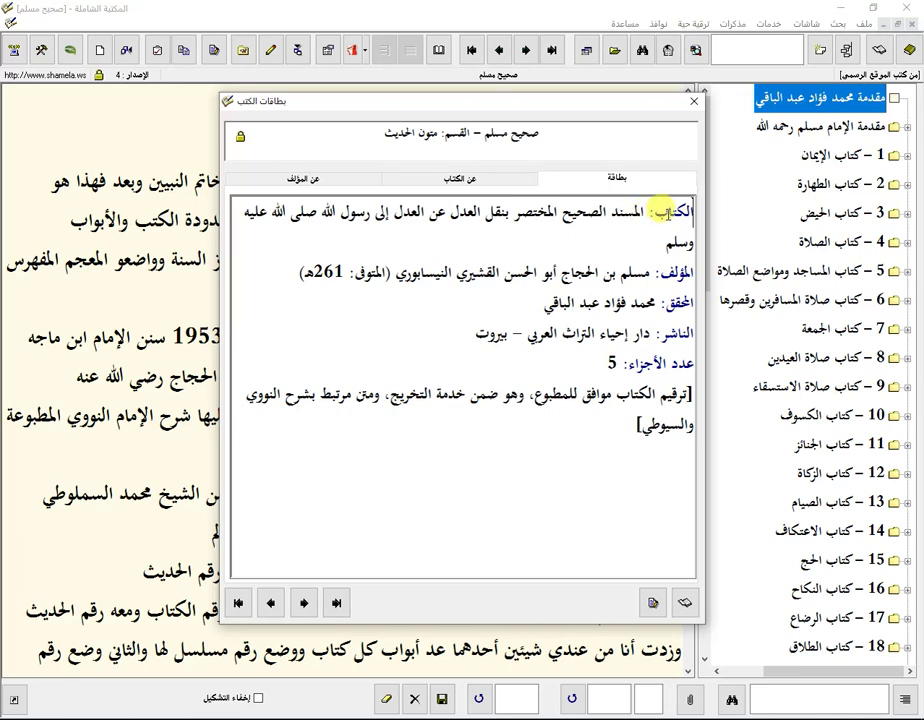
double_click(640, 363)
left_click(614, 363)
left_click(677, 395)
left_click_drag(686, 395, 648, 425)
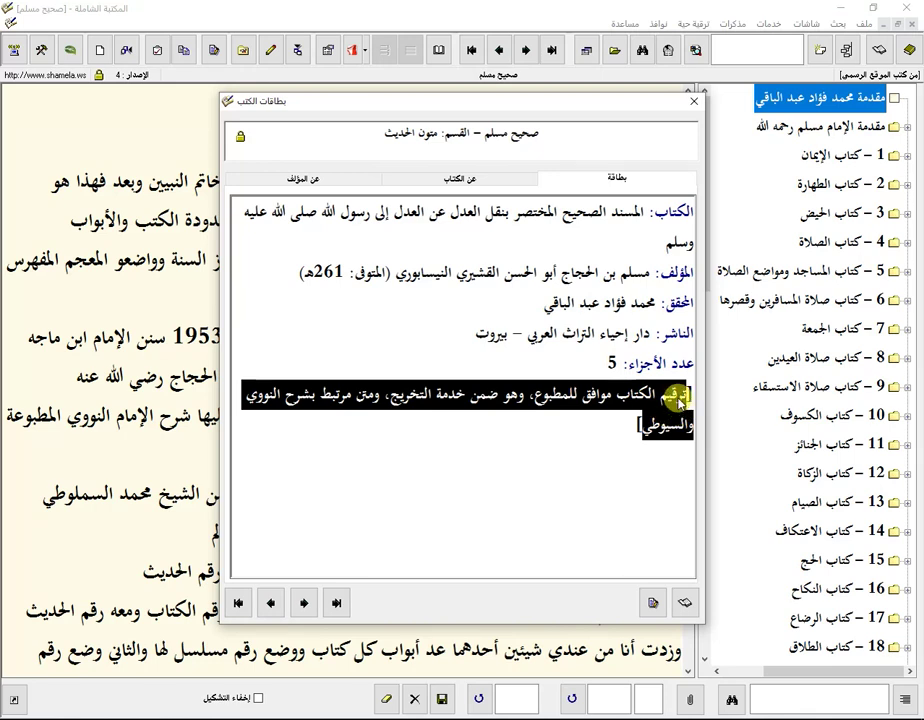
left_click(590, 396)
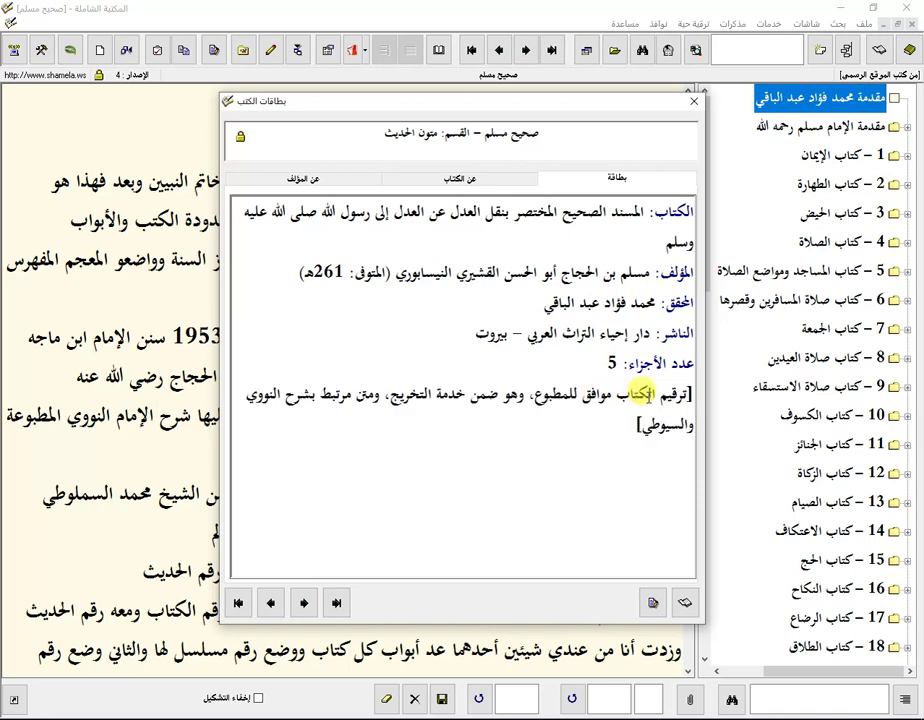
left_click_drag(657, 396, 532, 408)
left_click(547, 402)
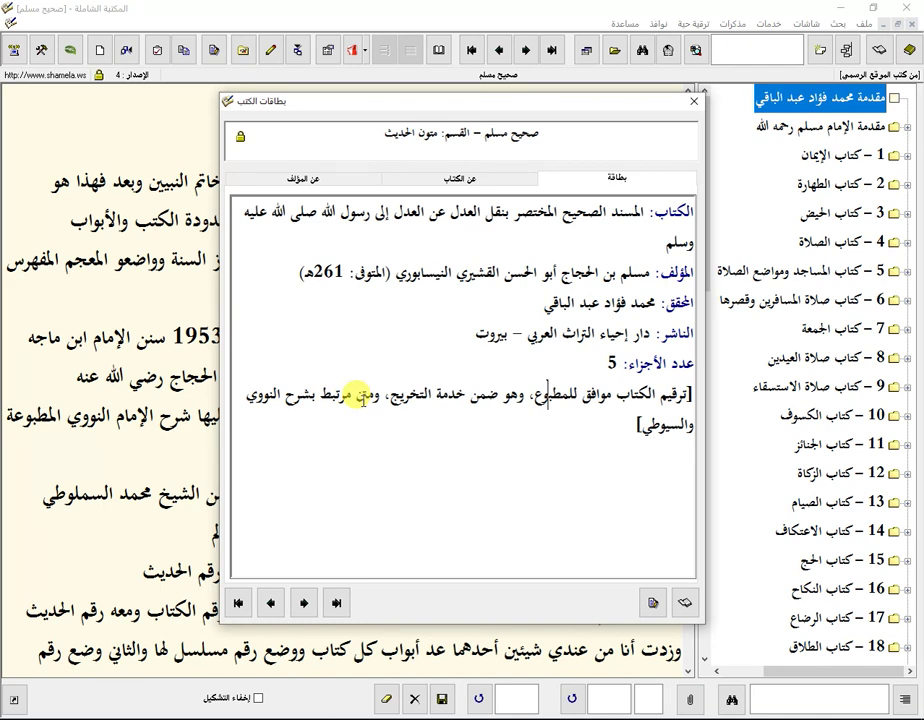
left_click_drag(630, 424, 693, 425)
left_click(650, 396)
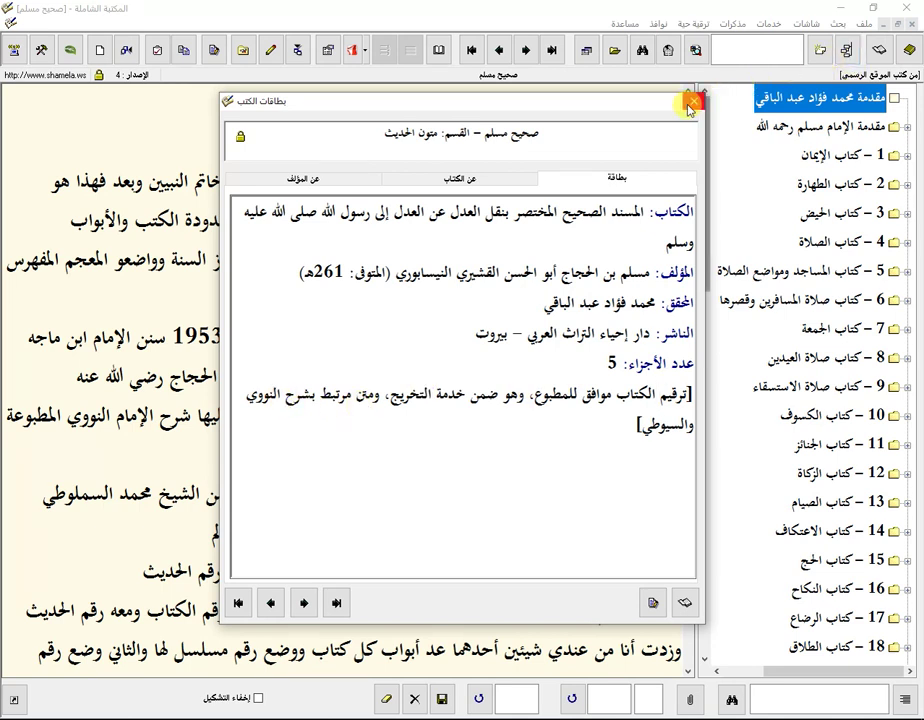
- Examine the about-the-book (عن الكتاب) and about-the-author (عن المؤلف) sections of the صحيح مسلم card, then close it
left_click(459, 178)
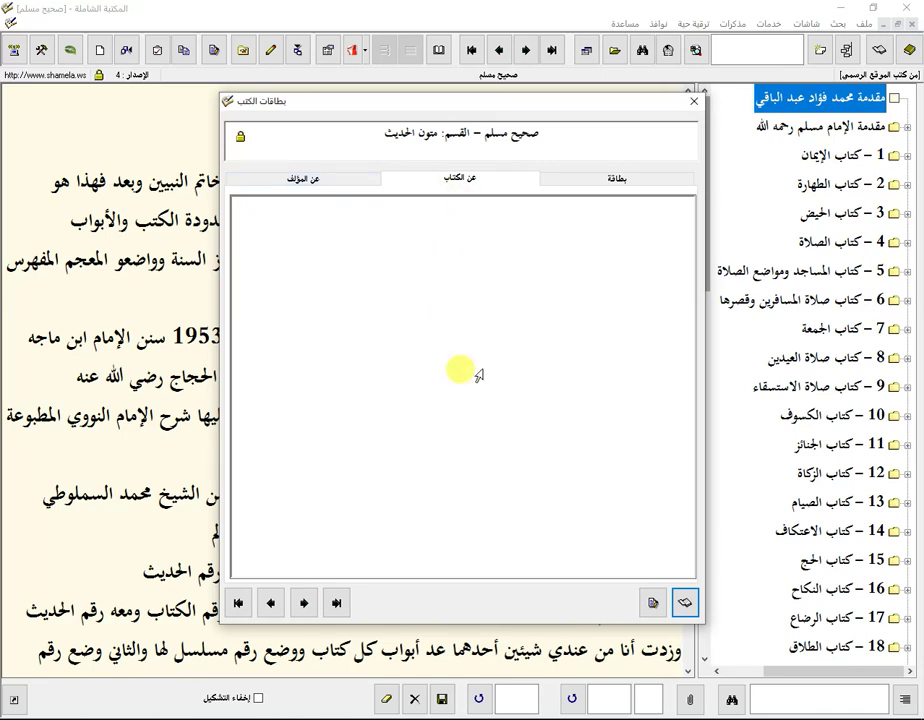
left_click(305, 177)
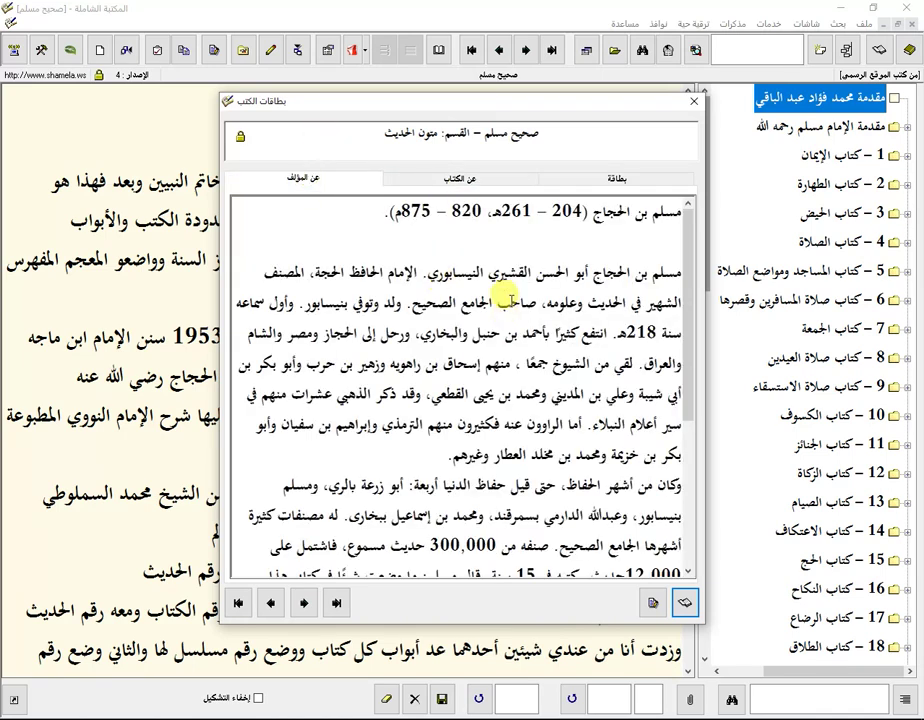
scroll(511, 296, "down", 4)
scroll(509, 293, "up", 5)
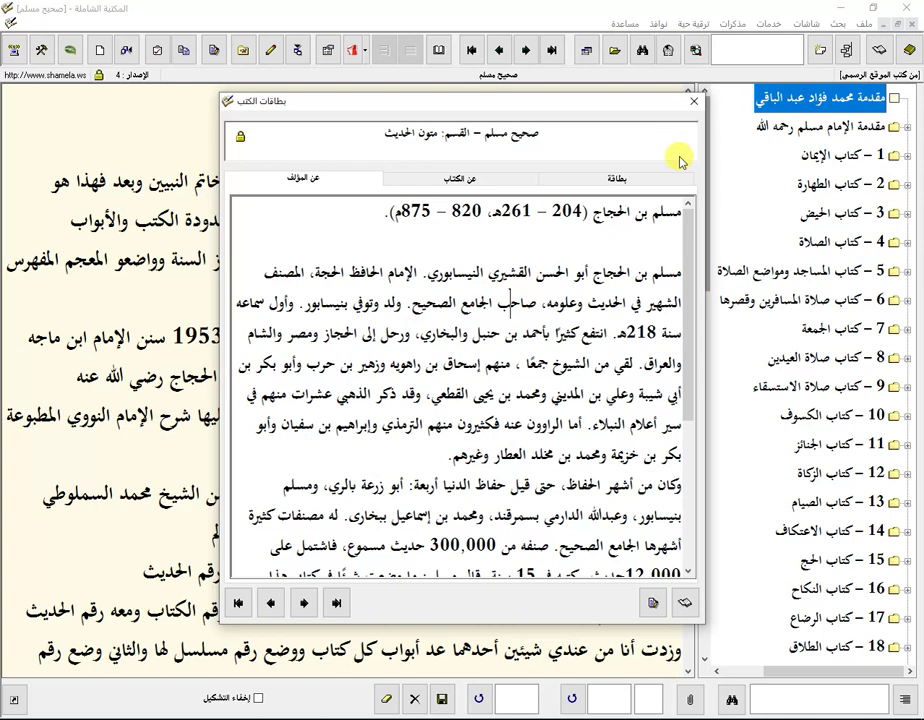
left_click(617, 178)
left_click(692, 103)
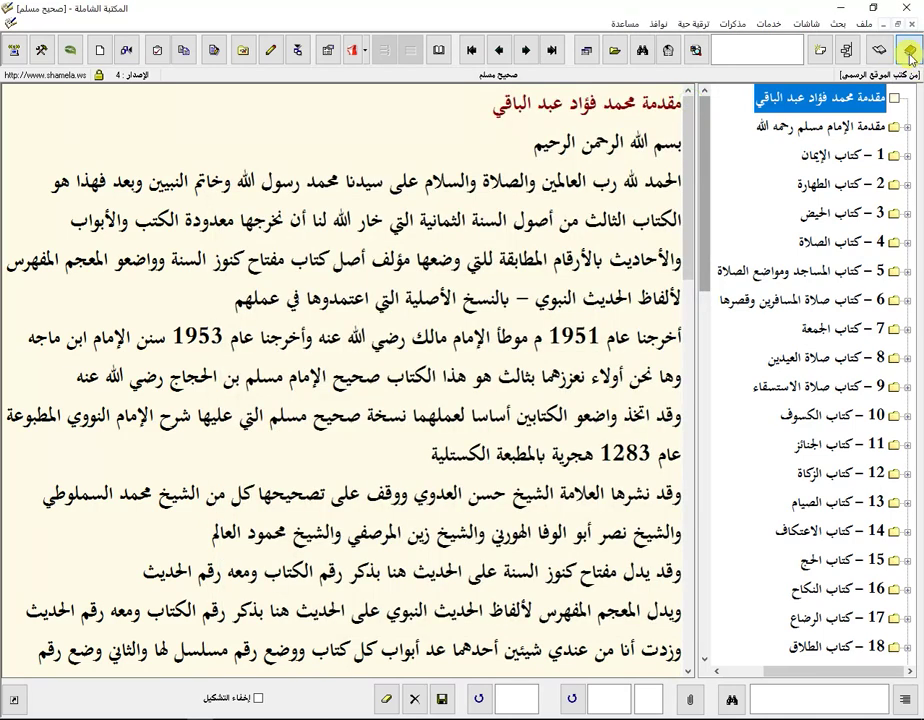
- Open صحيح البخاري, the book listed just above صحيح مسلم in the book chooser
left_click(910, 58)
key("Up")
key("Return")
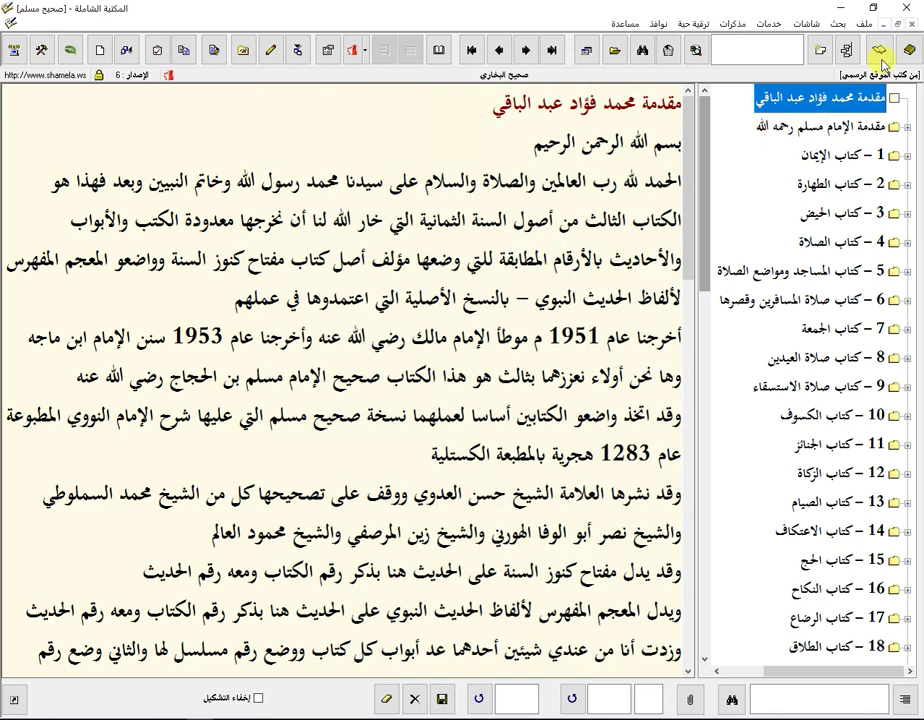
- View the book card of صحيح البخاري, examine its notes on numbering, linked commentaries and the accompanying annotation, then close it
left_click(862, 23)
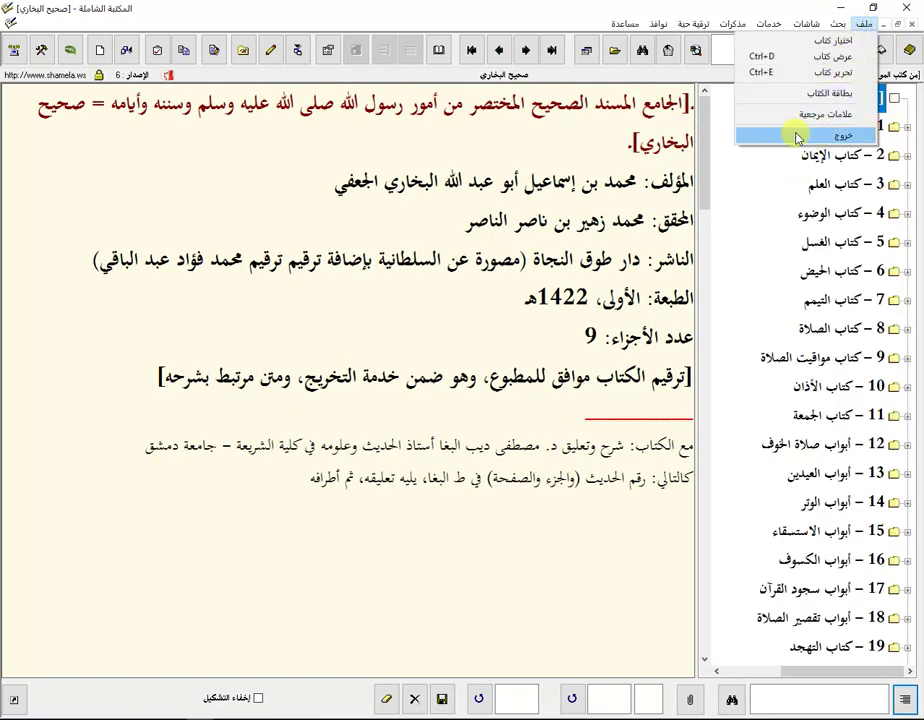
left_click(598, 179)
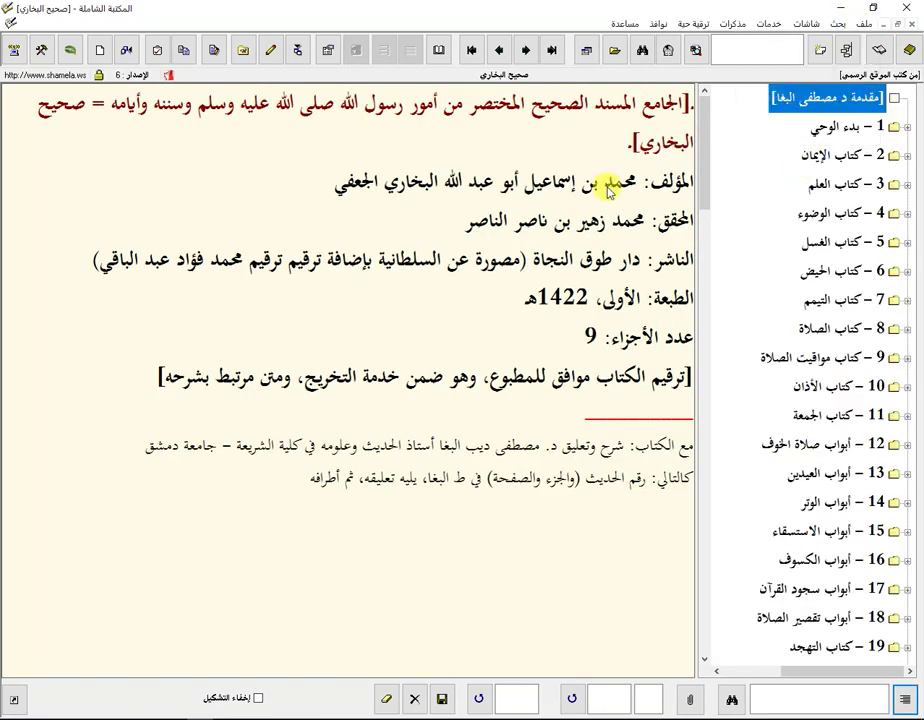
key("F4")
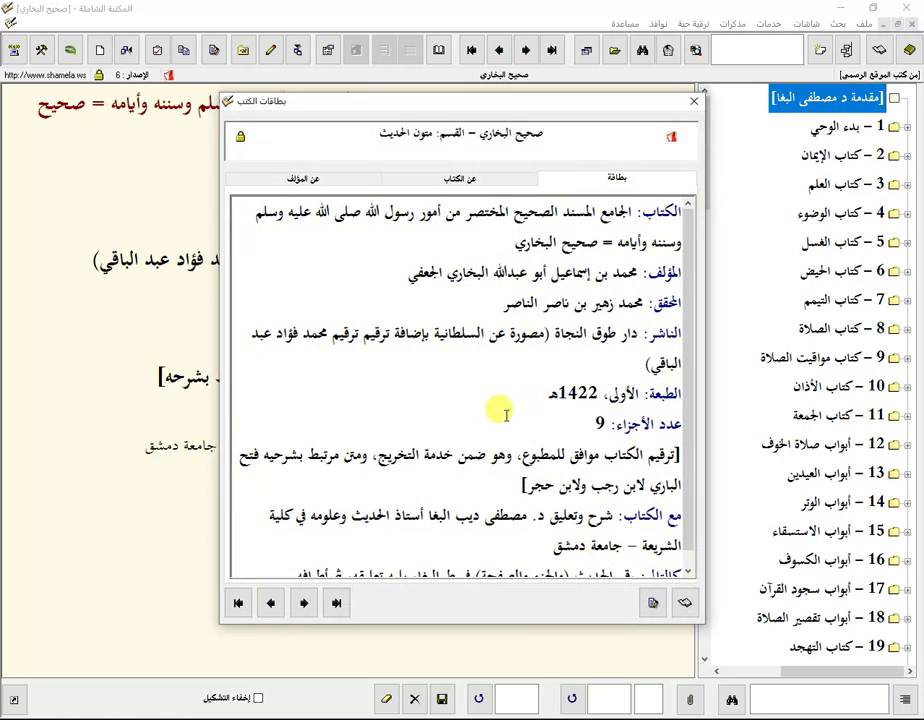
scroll(501, 430, "down", 1)
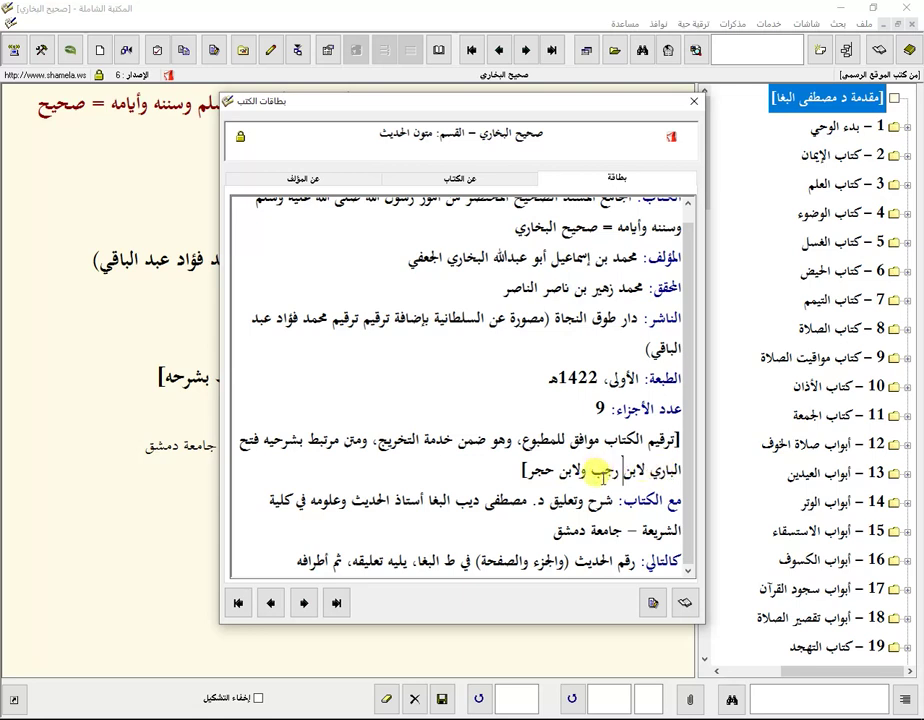
left_click(458, 481)
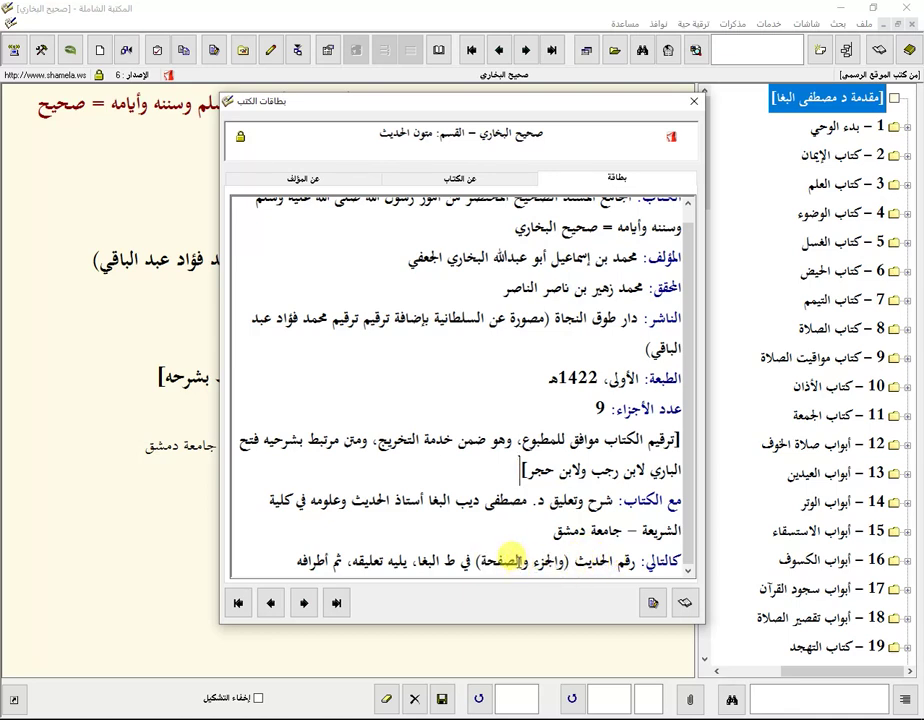
left_click(527, 558)
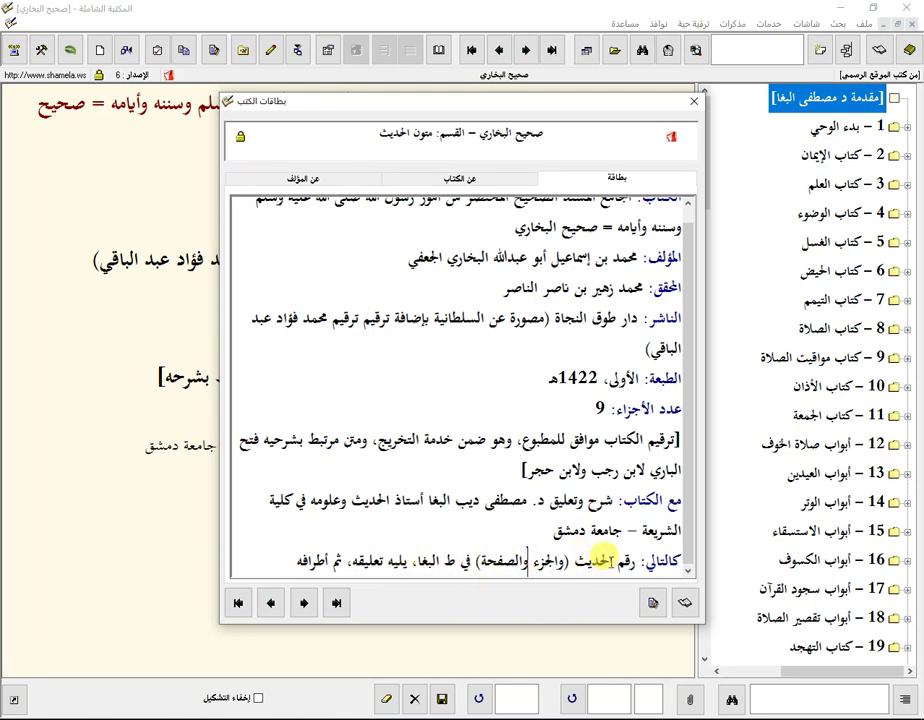
left_click(690, 104)
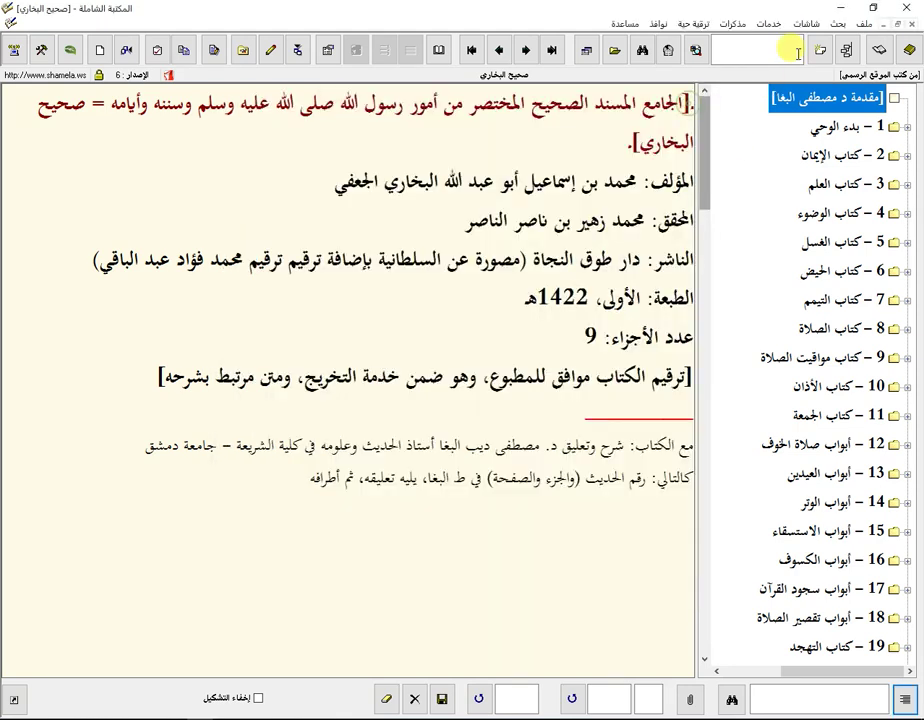
- Open the bookmarks list (علامات مرجعية), jump to the bookmark سادات أهل الجنة, and return to صحيح البخاري
left_click(862, 23)
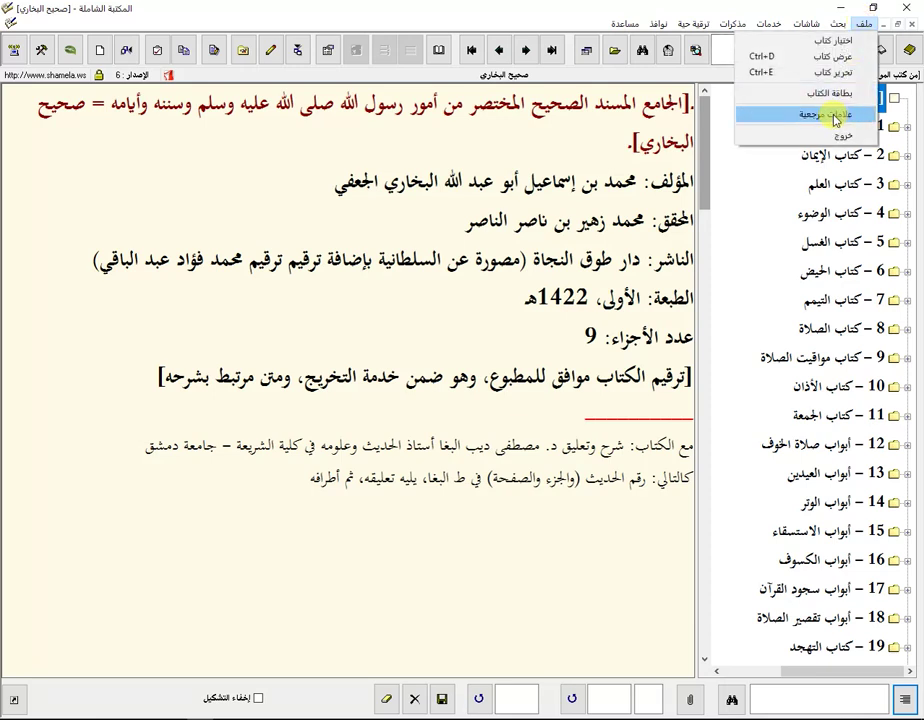
left_click(797, 117)
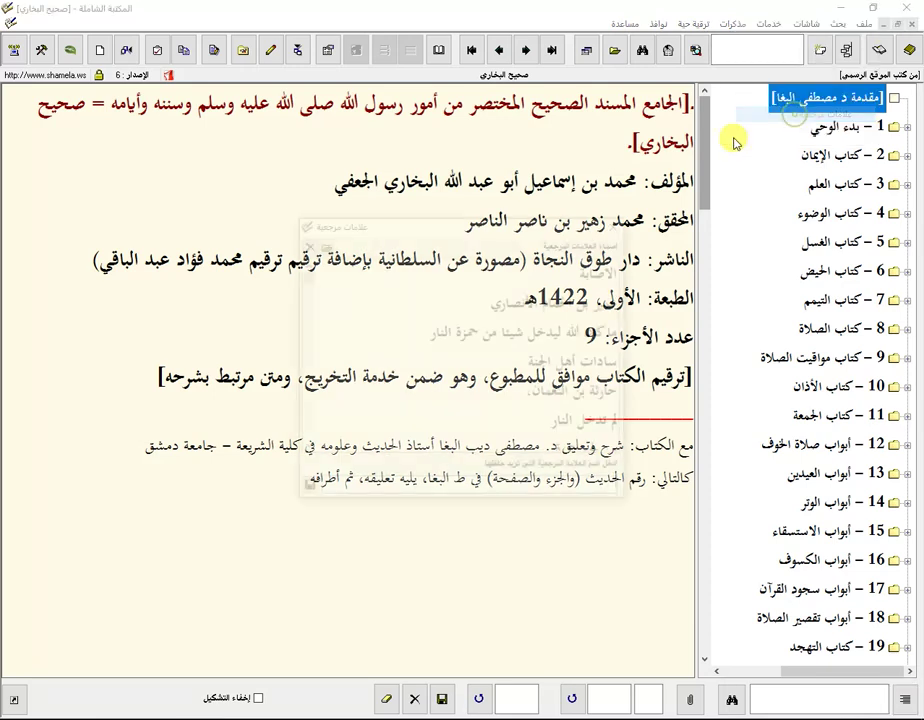
left_click(537, 272)
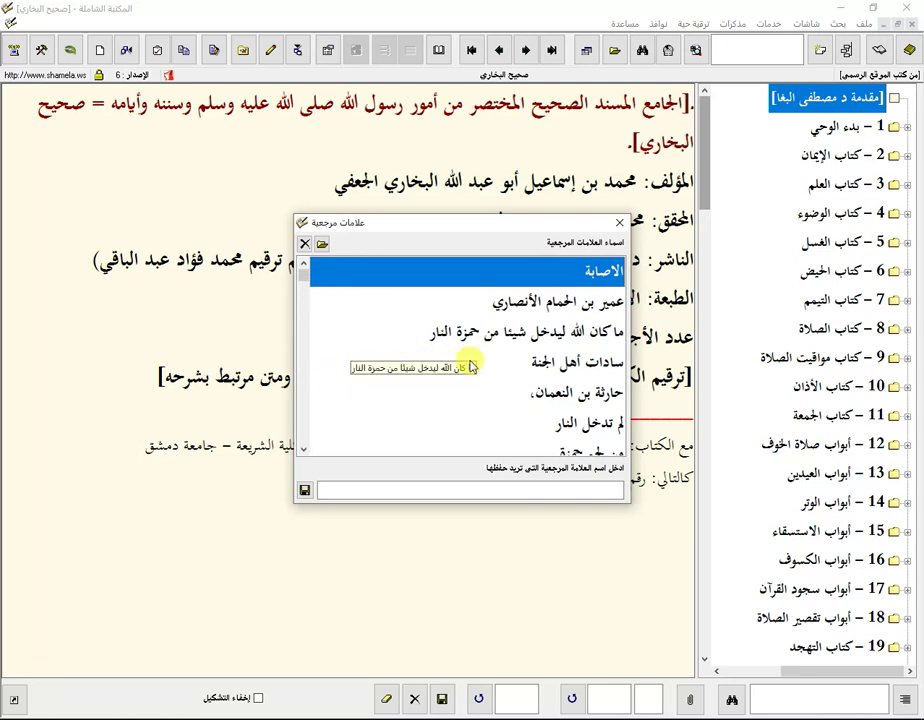
double_click(555, 362)
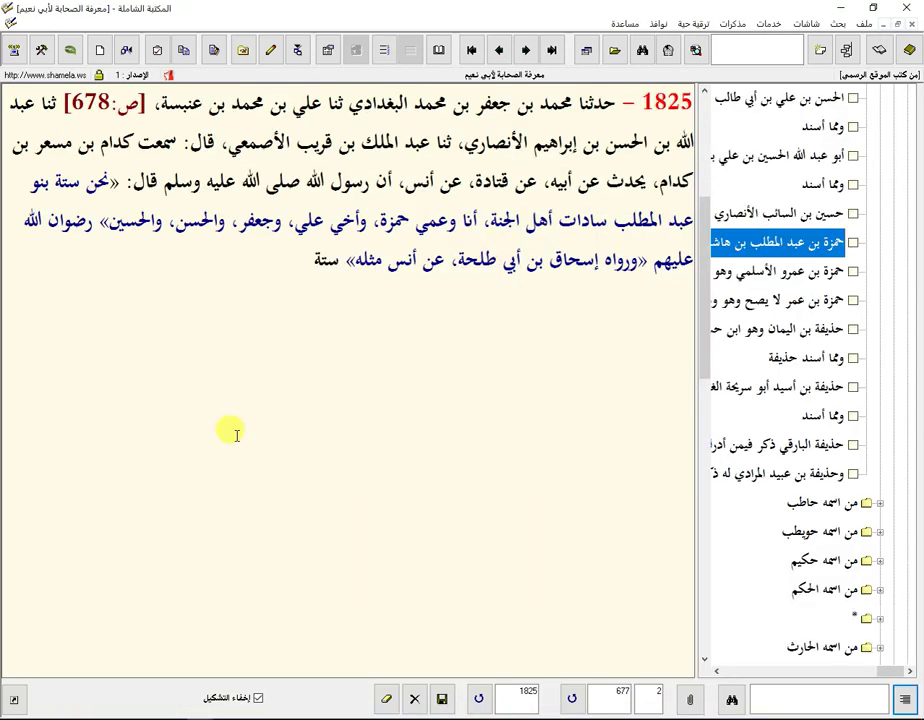
left_click(876, 52)
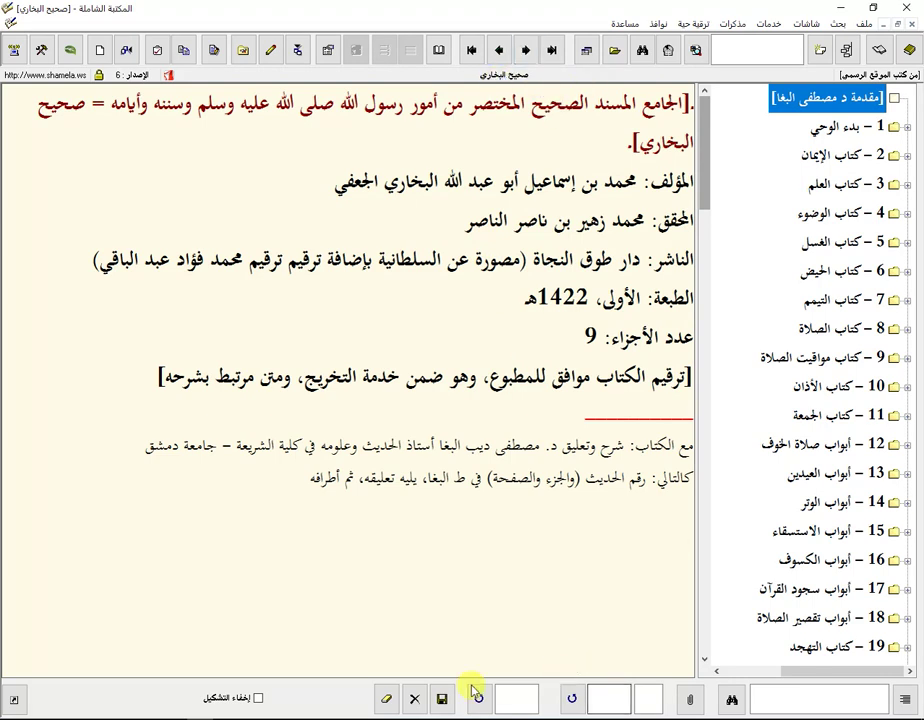
- Go to hadith 452 of صحيح البخاري and save a bookmark there named مساجدنا, after the word in its text
type("452")
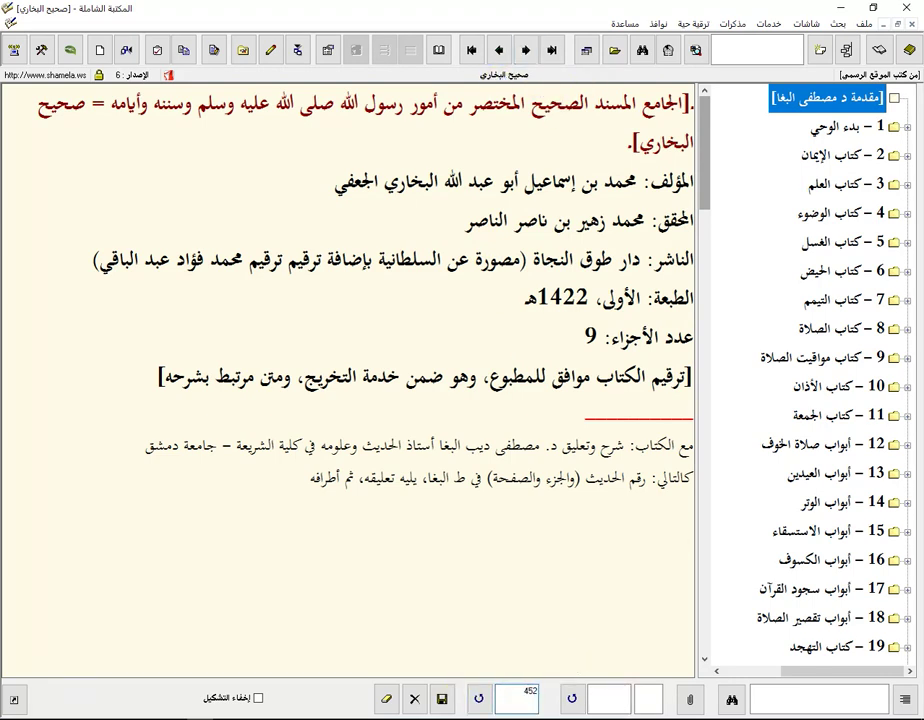
key("Return")
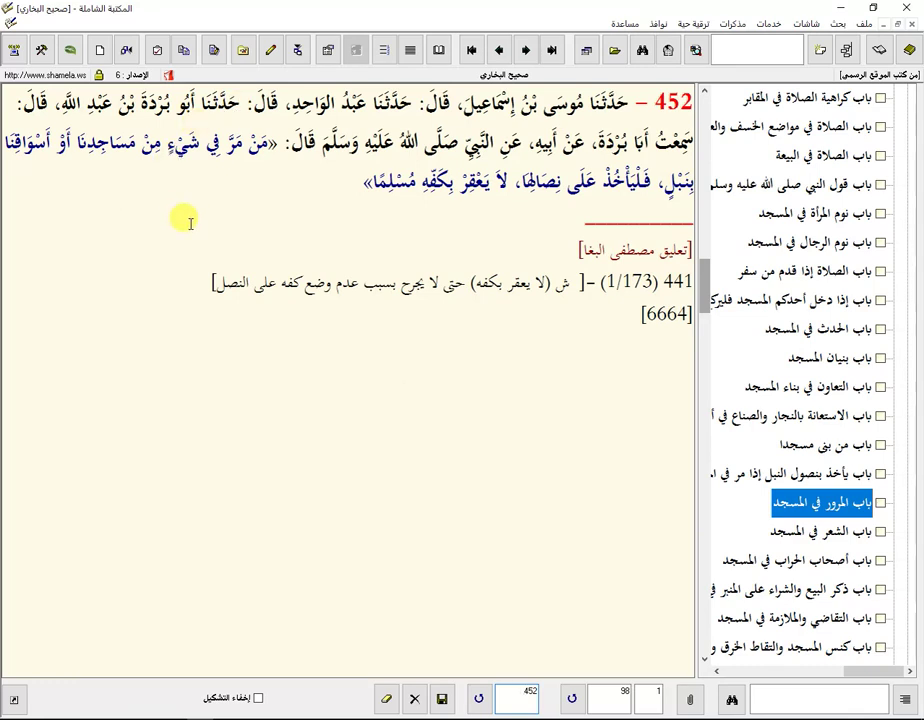
double_click(120, 144)
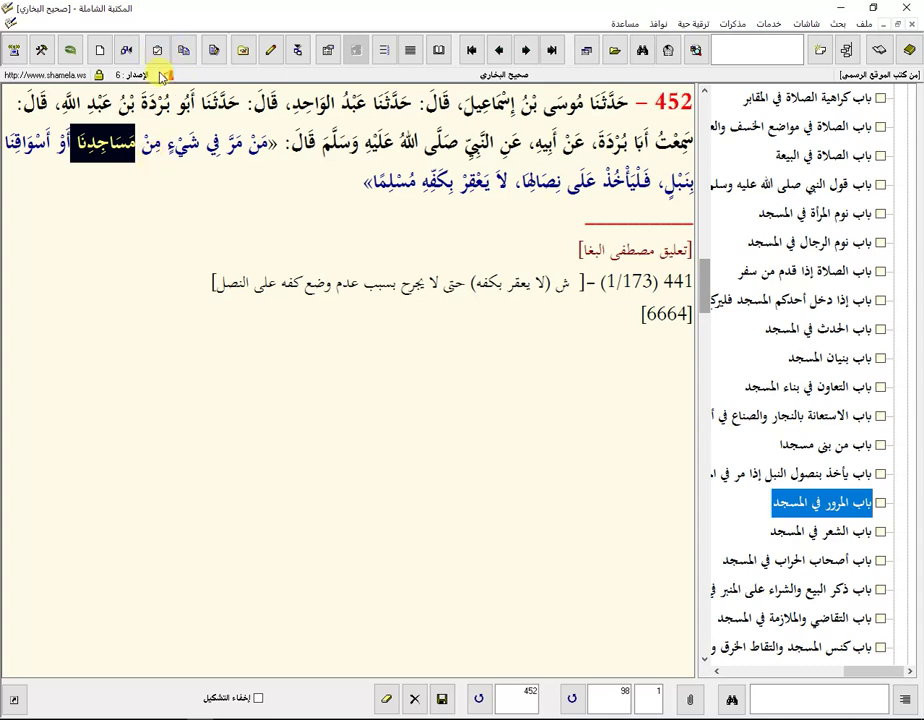
left_click(158, 51)
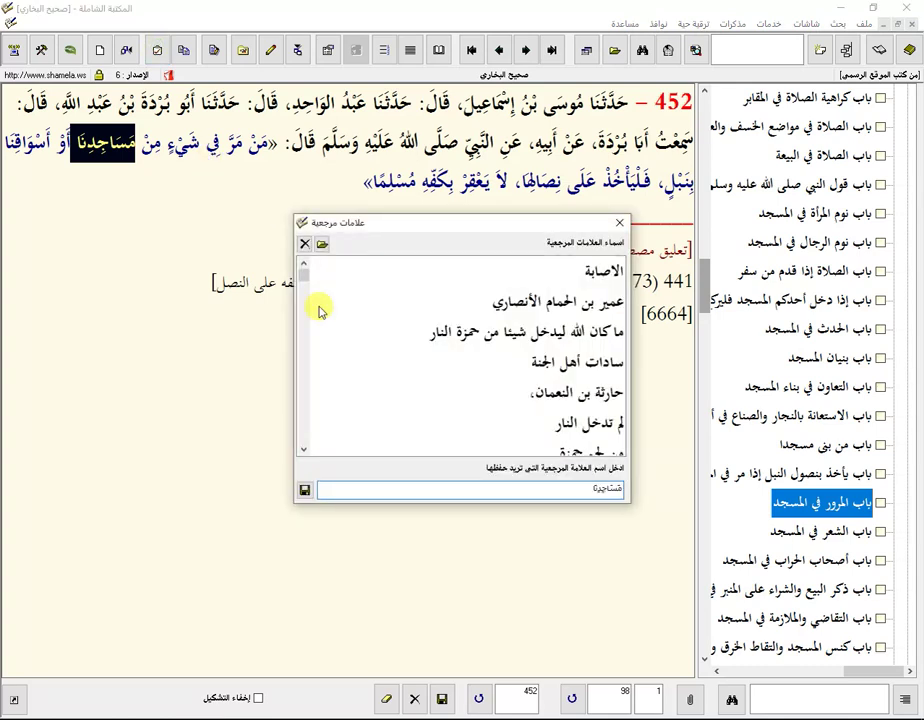
left_click(302, 492)
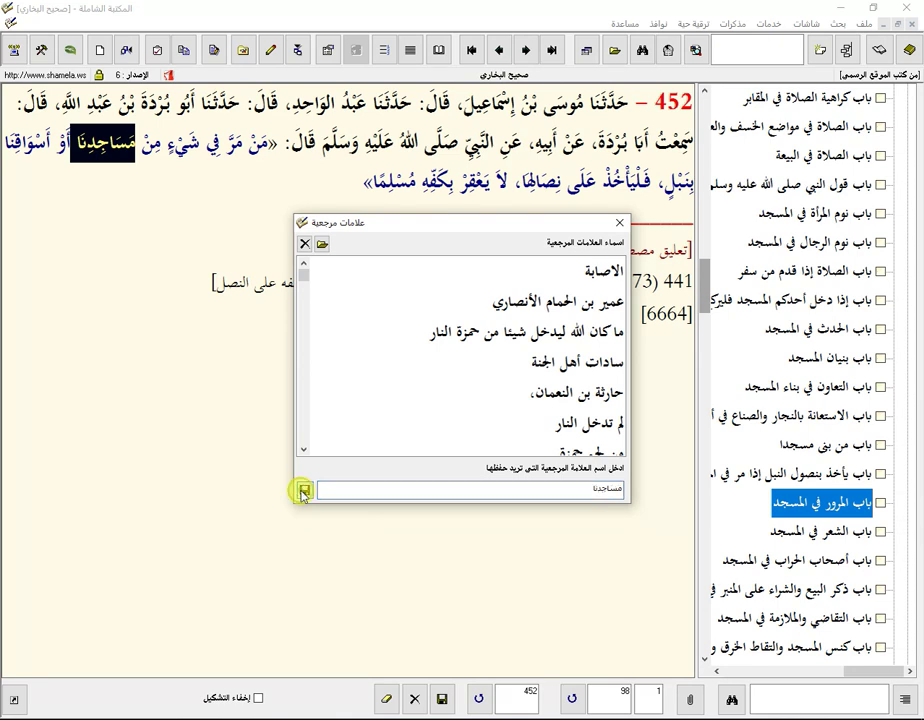
- Look for the مساجدنا bookmark at the end of the bookmark names and close the bookmarks window
left_click(413, 326)
scroll(440, 305, "down", 15)
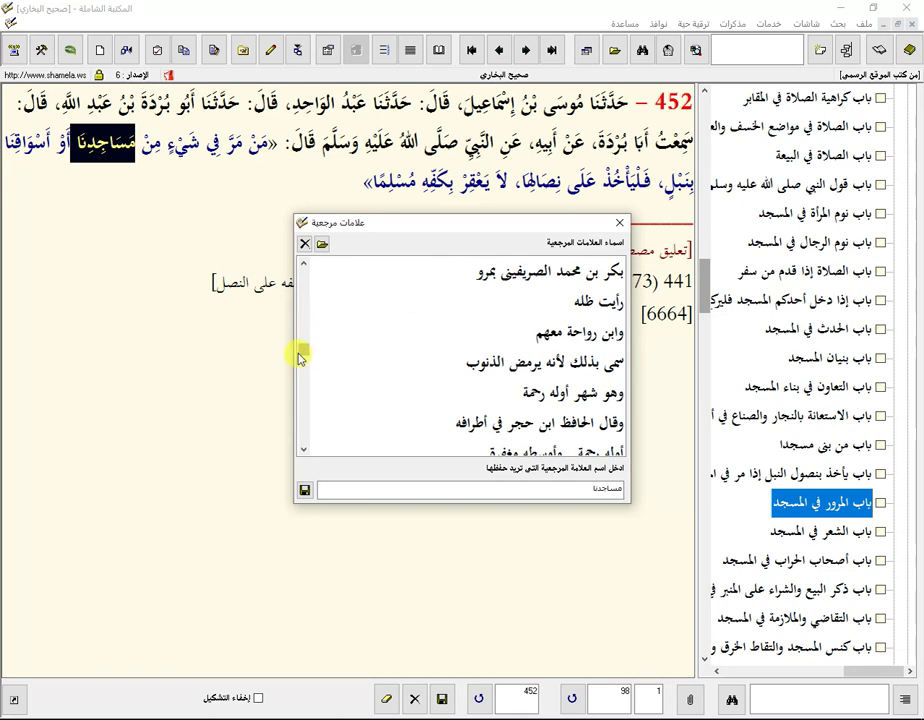
left_click_drag(299, 353, 305, 431)
scroll(441, 440, "down", 5)
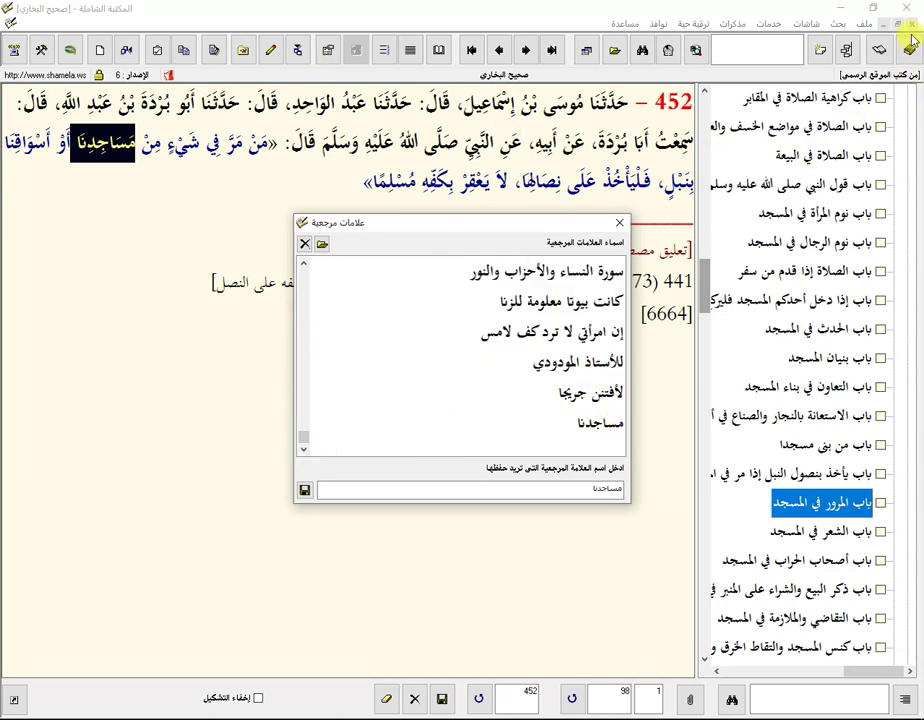
key("Escape")
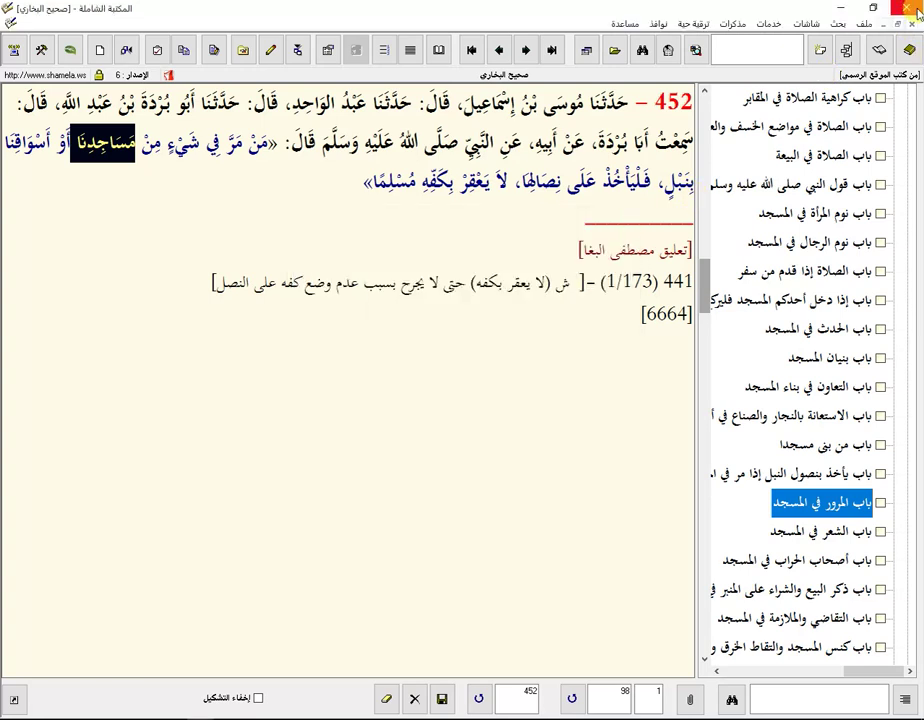
- Close صحيح البخاري and reopen it at hadith 452 from صحيح مسلم through the saved bookmark مساجدنا
left_click(910, 23)
left_click(862, 23)
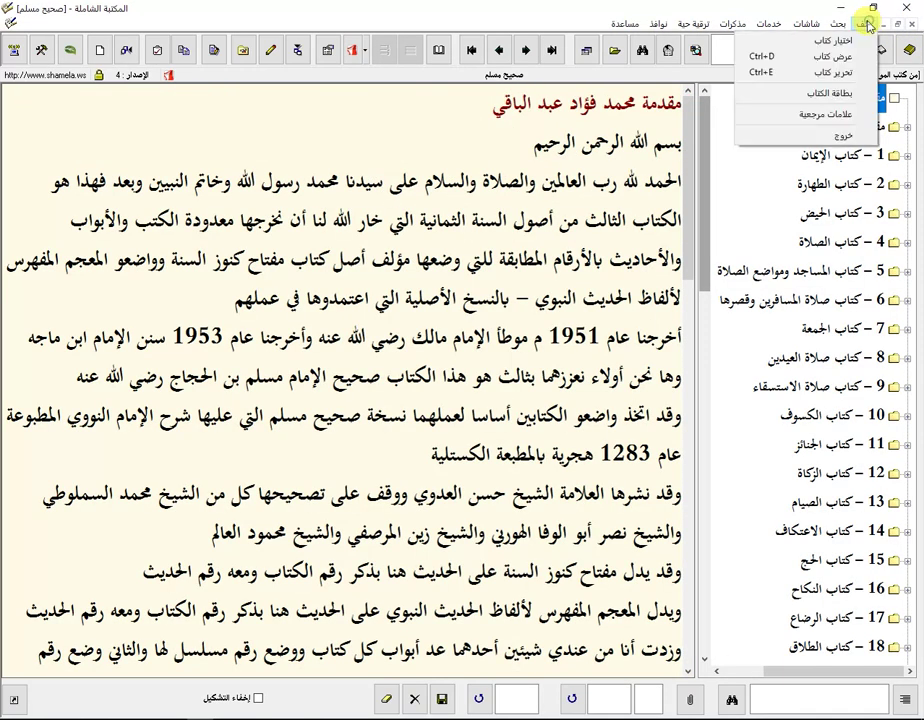
left_click(790, 120)
scroll(338, 345, "down", 10)
scroll(324, 335, "down", 5)
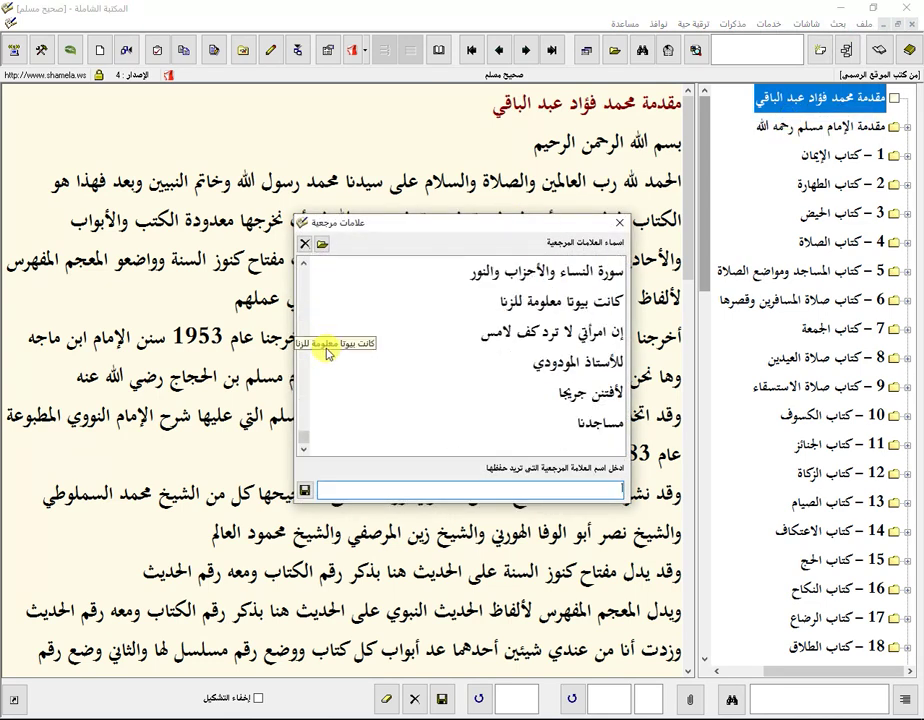
double_click(439, 419)
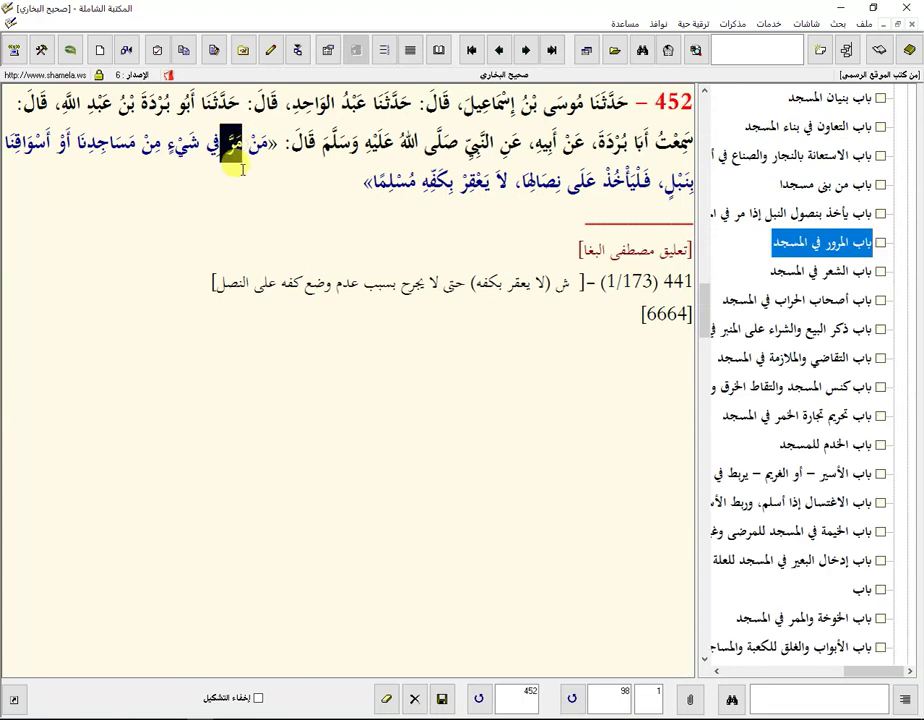
- Close صحيح البخاري and view the exit command (خروج) among the file commands without running it
left_click(910, 24)
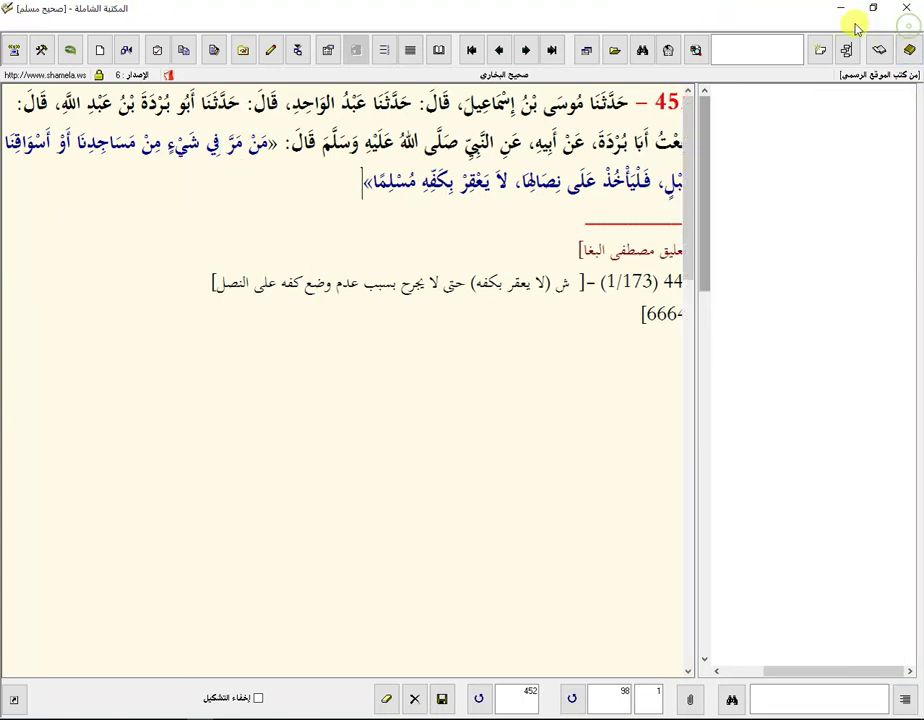
left_click(862, 24)
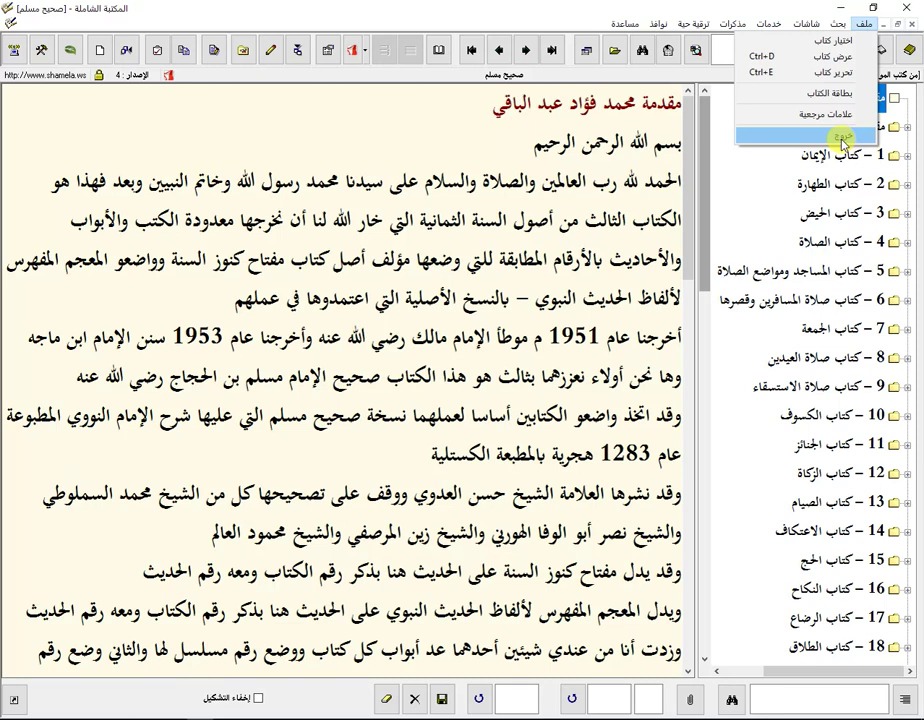
left_click(518, 307)
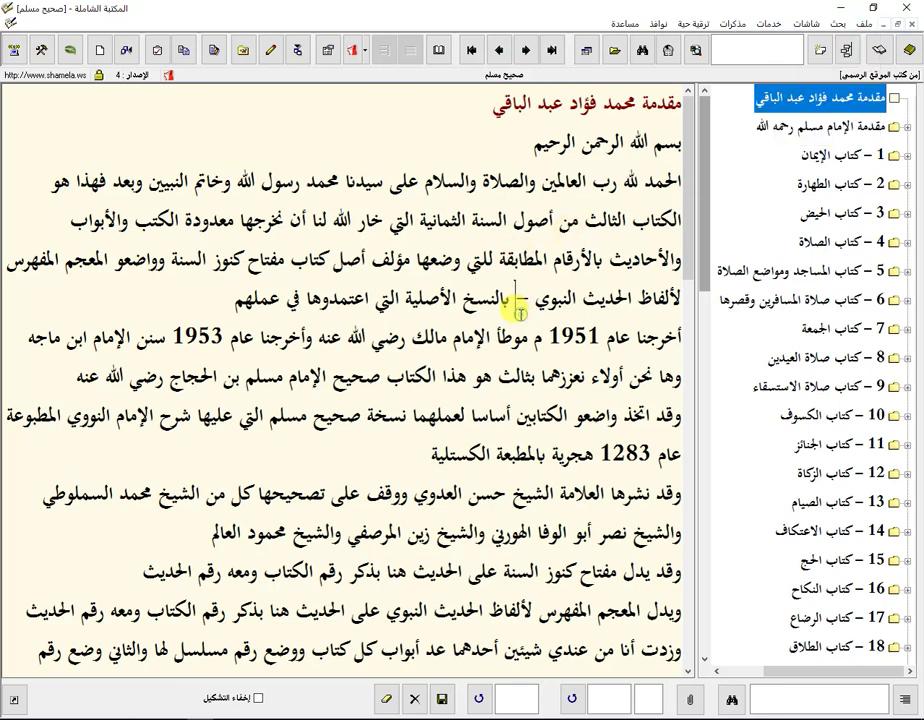